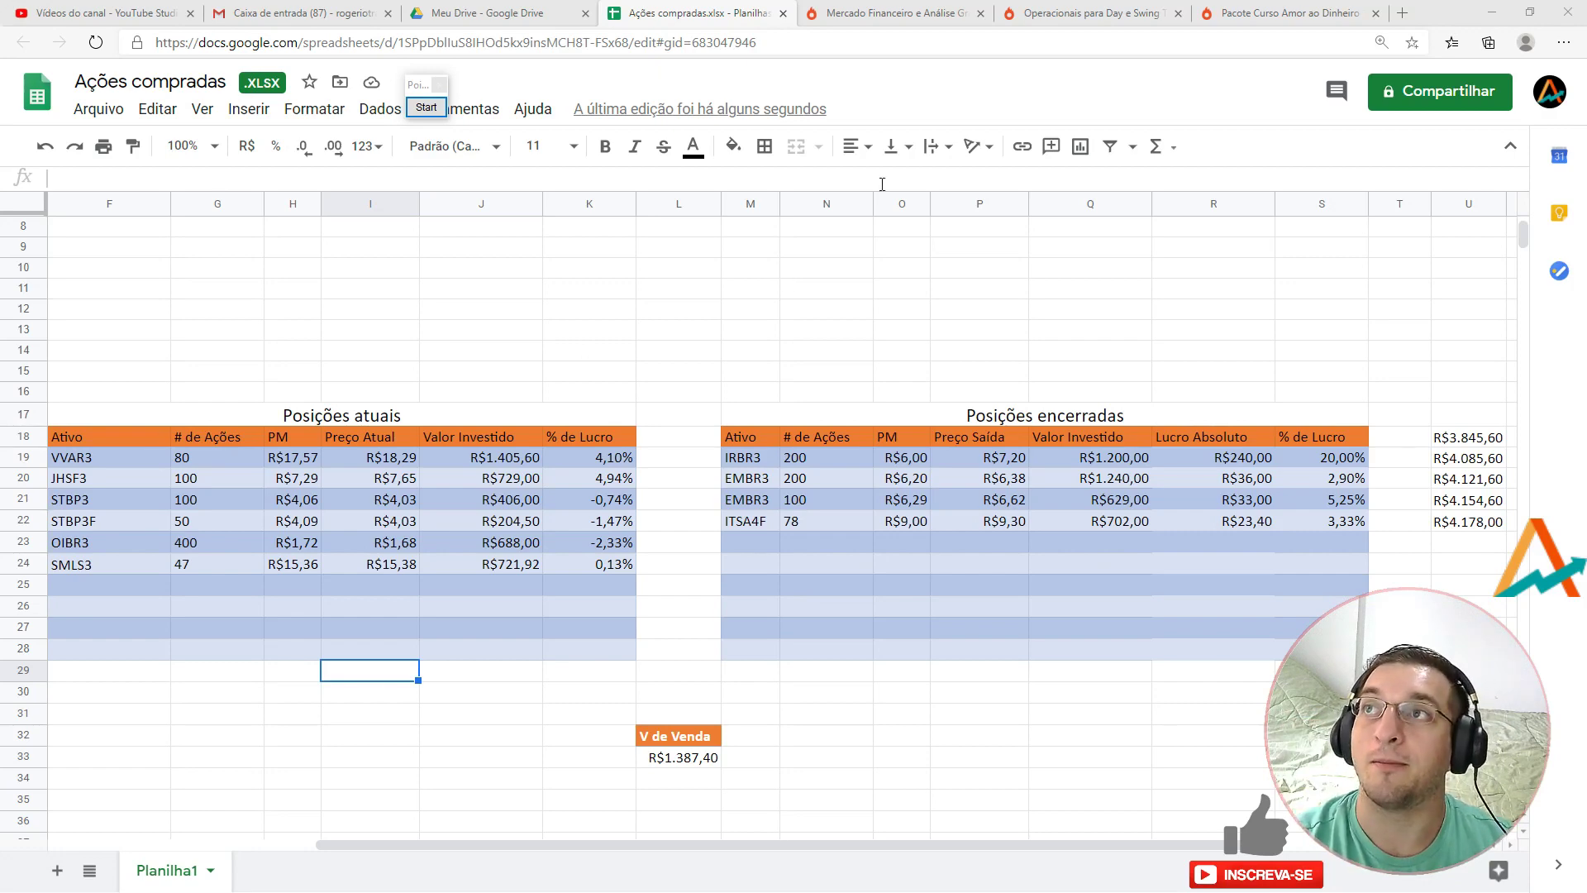
- Review the Hotmart pages for the Mercado Financeiro e Análise Gráfica, Operacionais para Day e Swing Trade, and Pacote Curso products
click(897, 13)
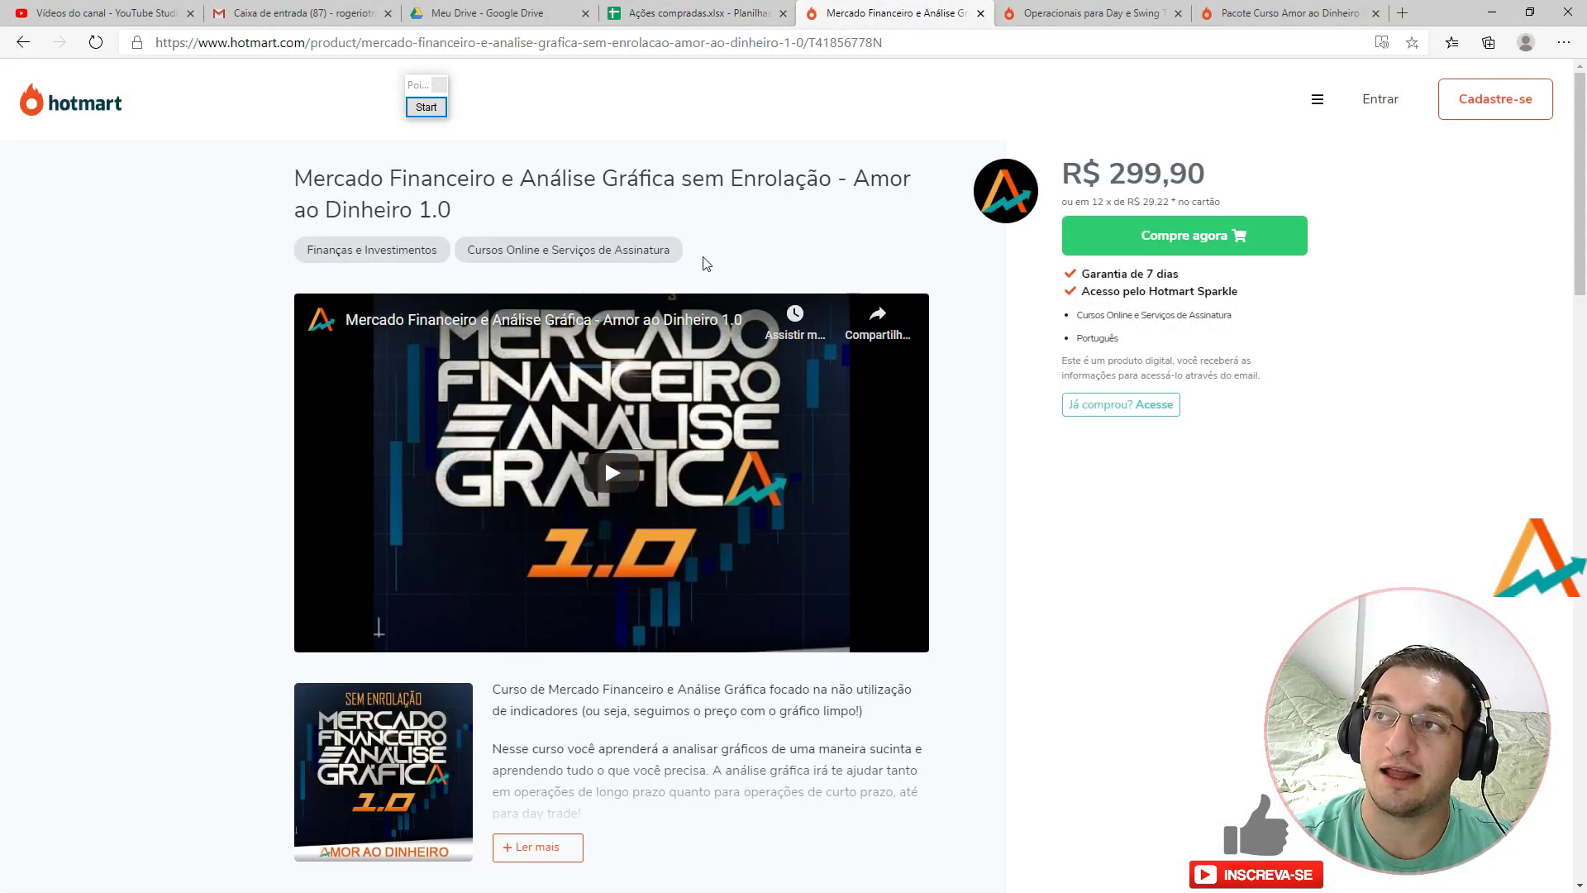
click(1155, 10)
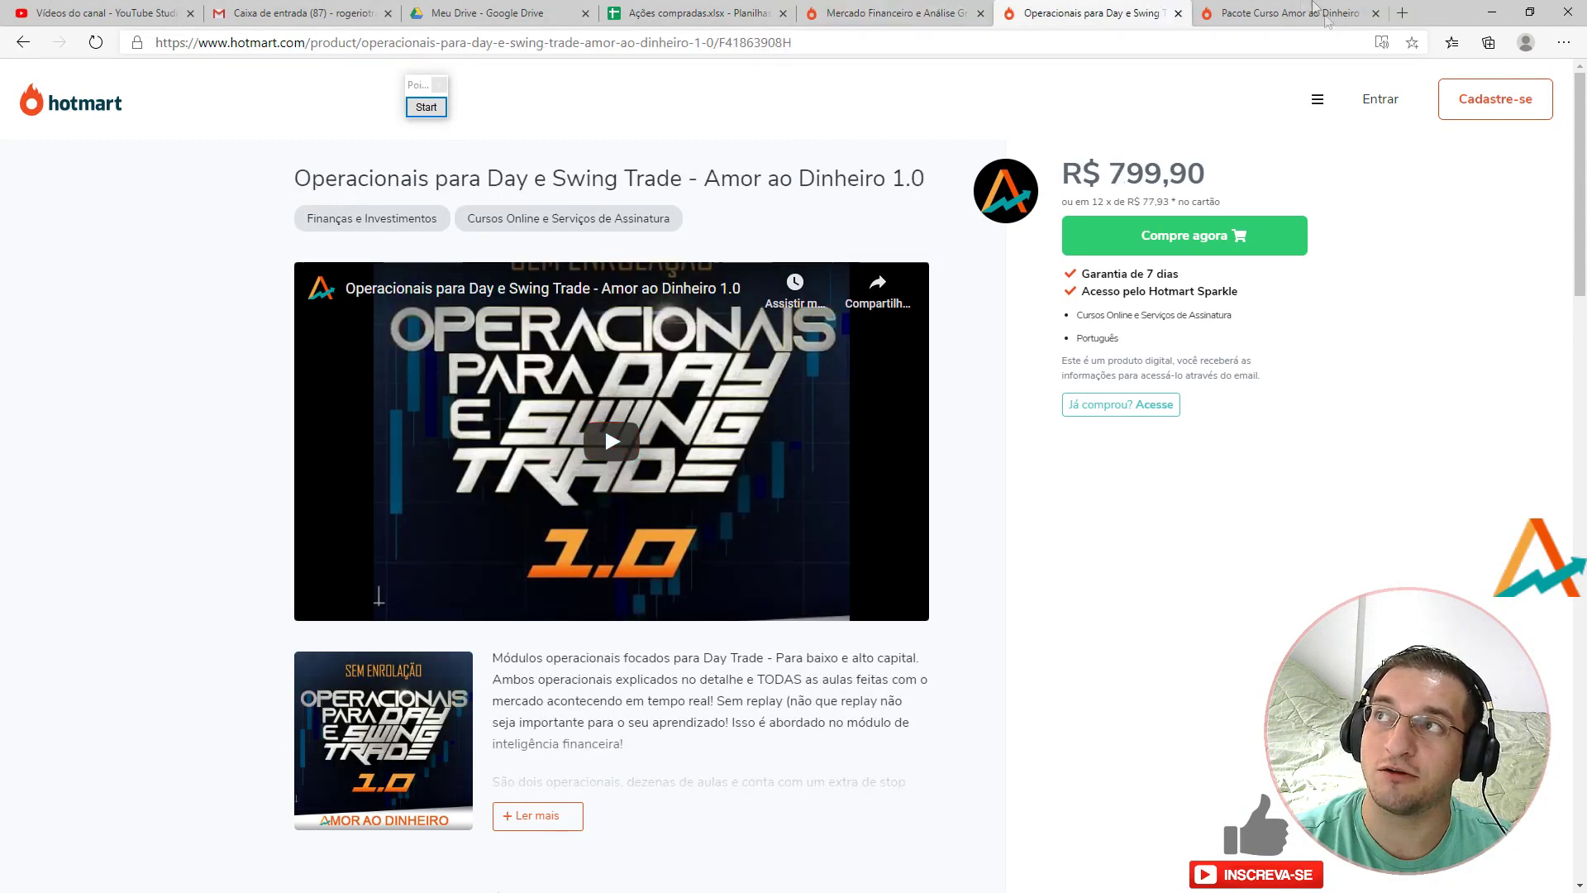
key(ctrl+Tab)
click(847, 11)
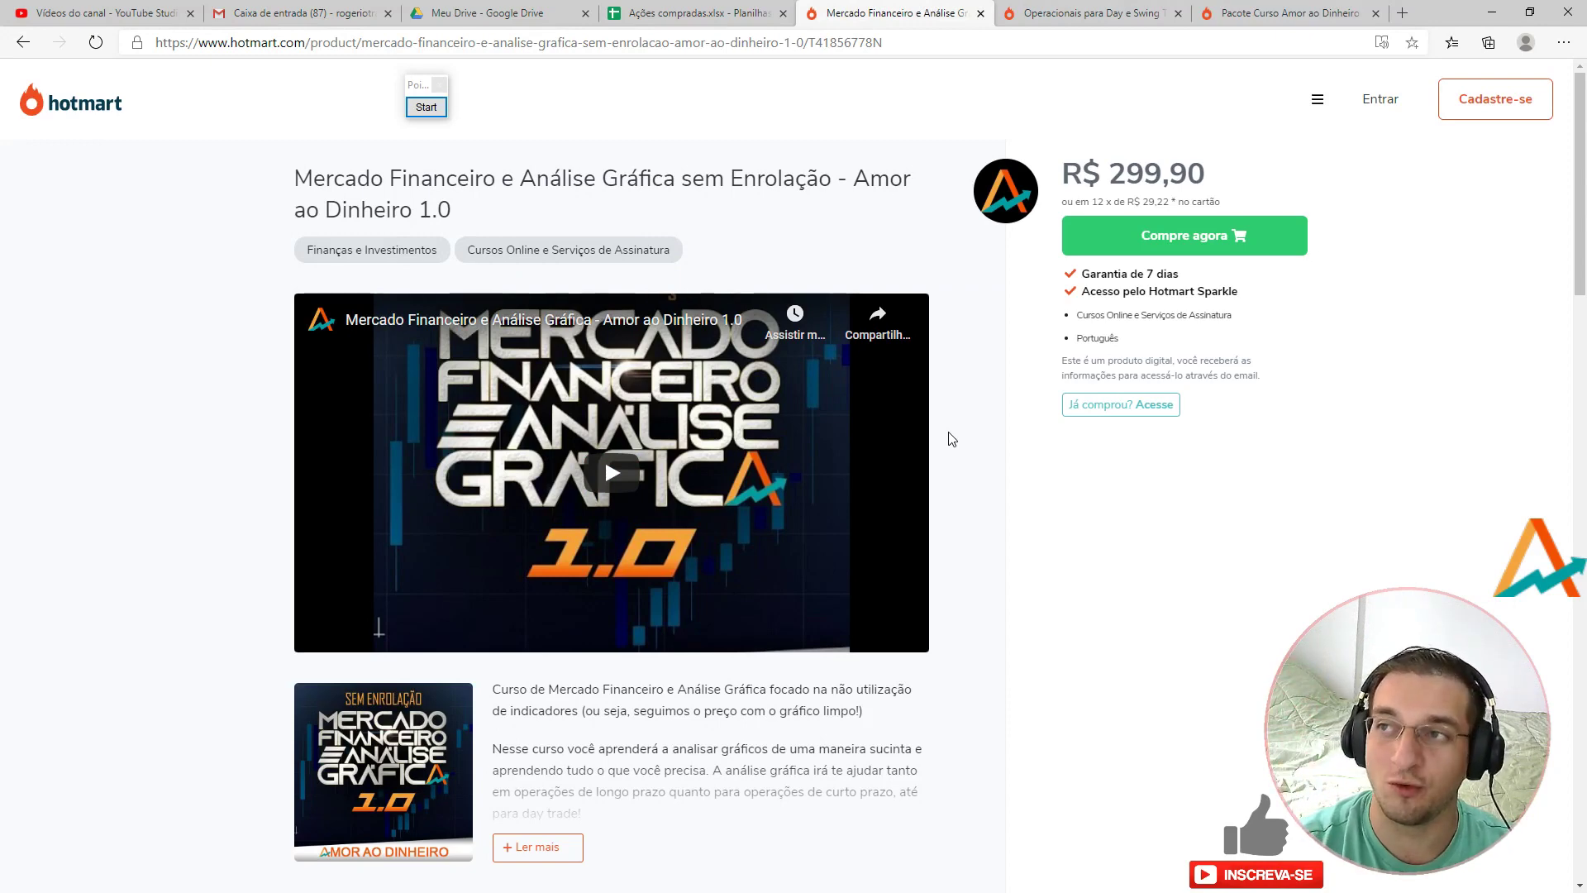
click(1095, 10)
click(1290, 12)
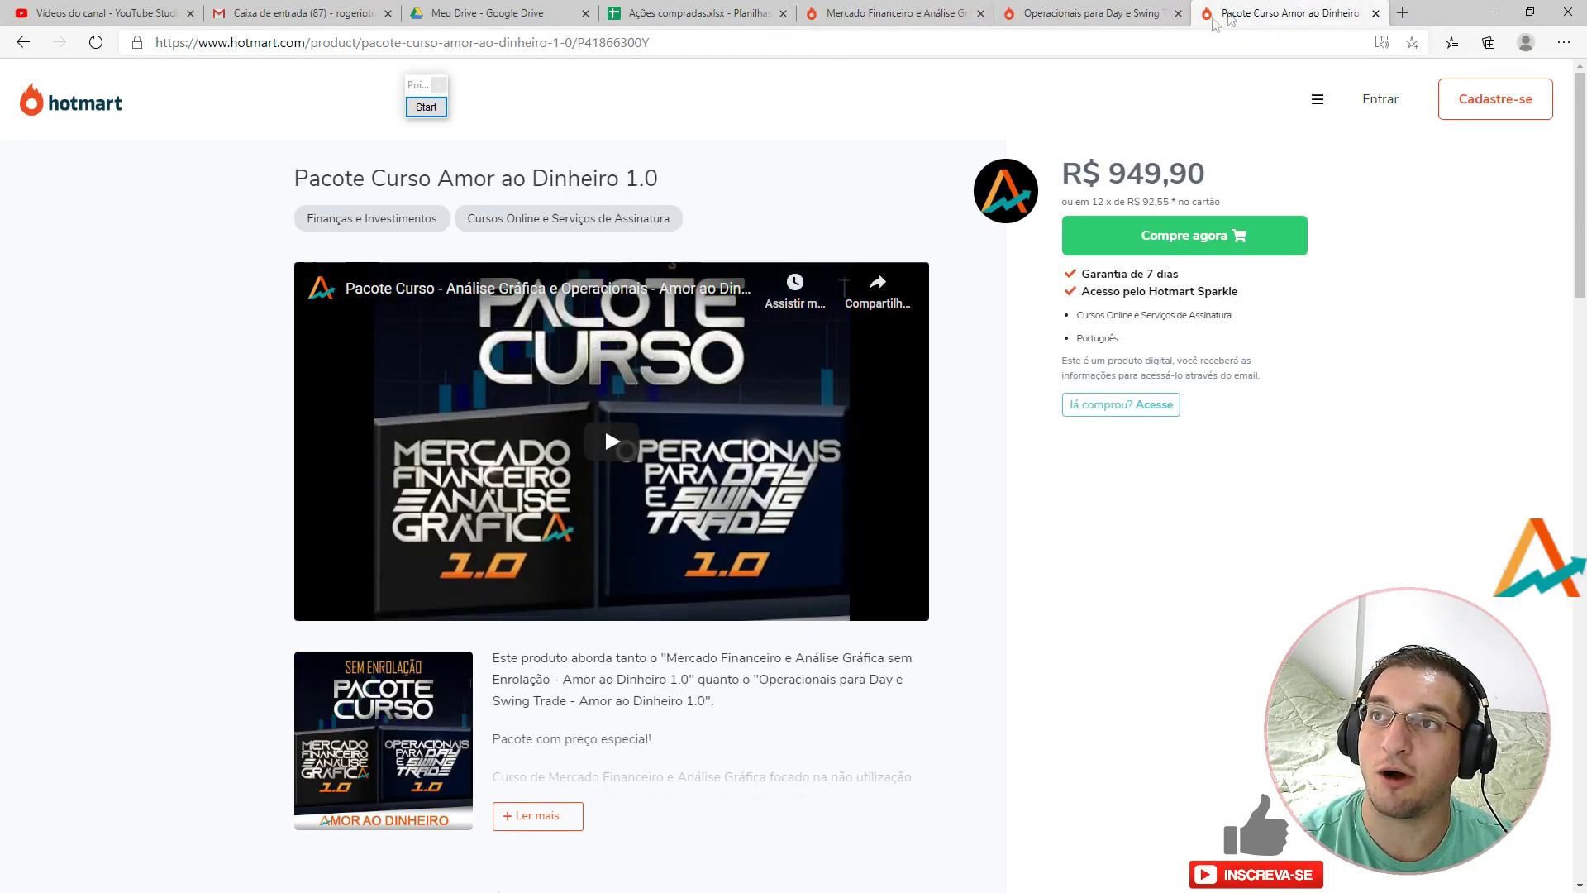
click(947, 8)
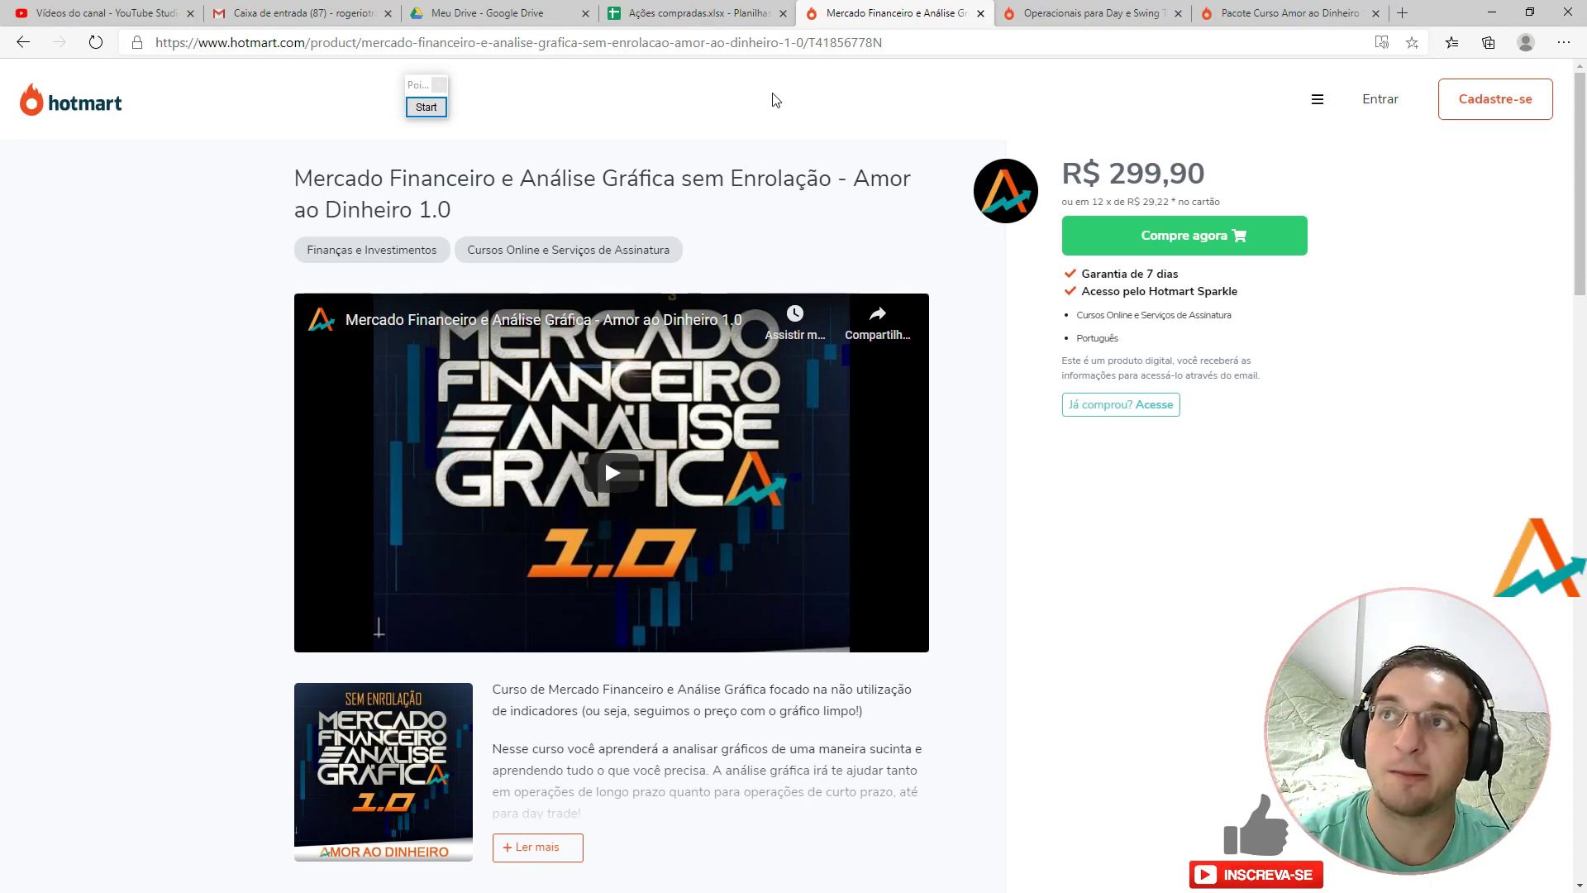
- Switch to the Ações compradas spreadsheet and review the closed ITSA4F position, including its profit percentage and exit price
click(731, 9)
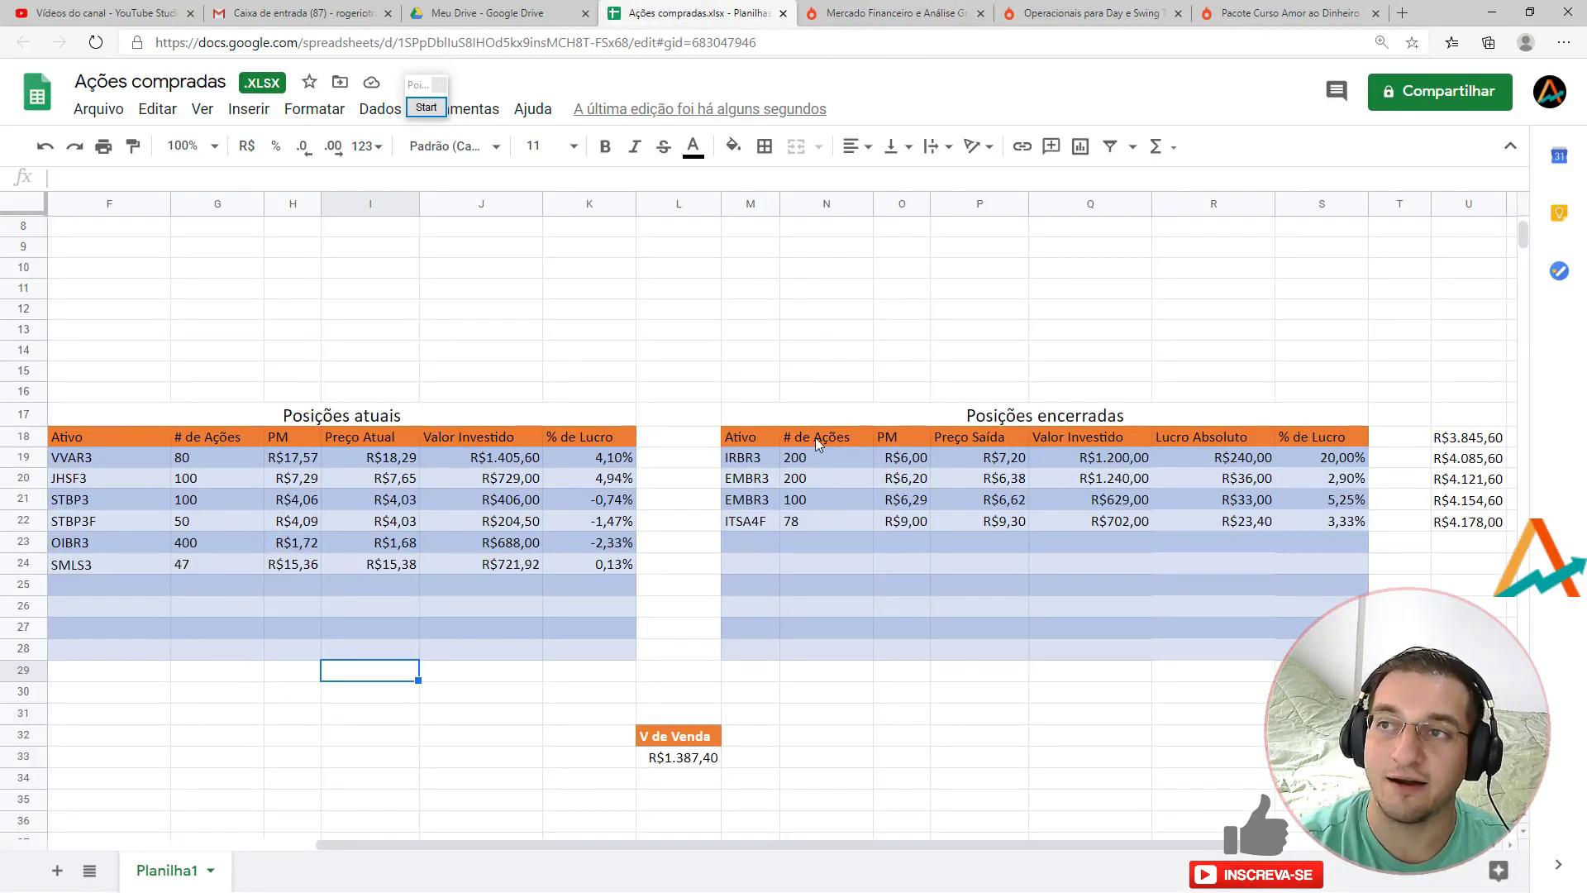
click(747, 527)
drag(747, 527, 1330, 530)
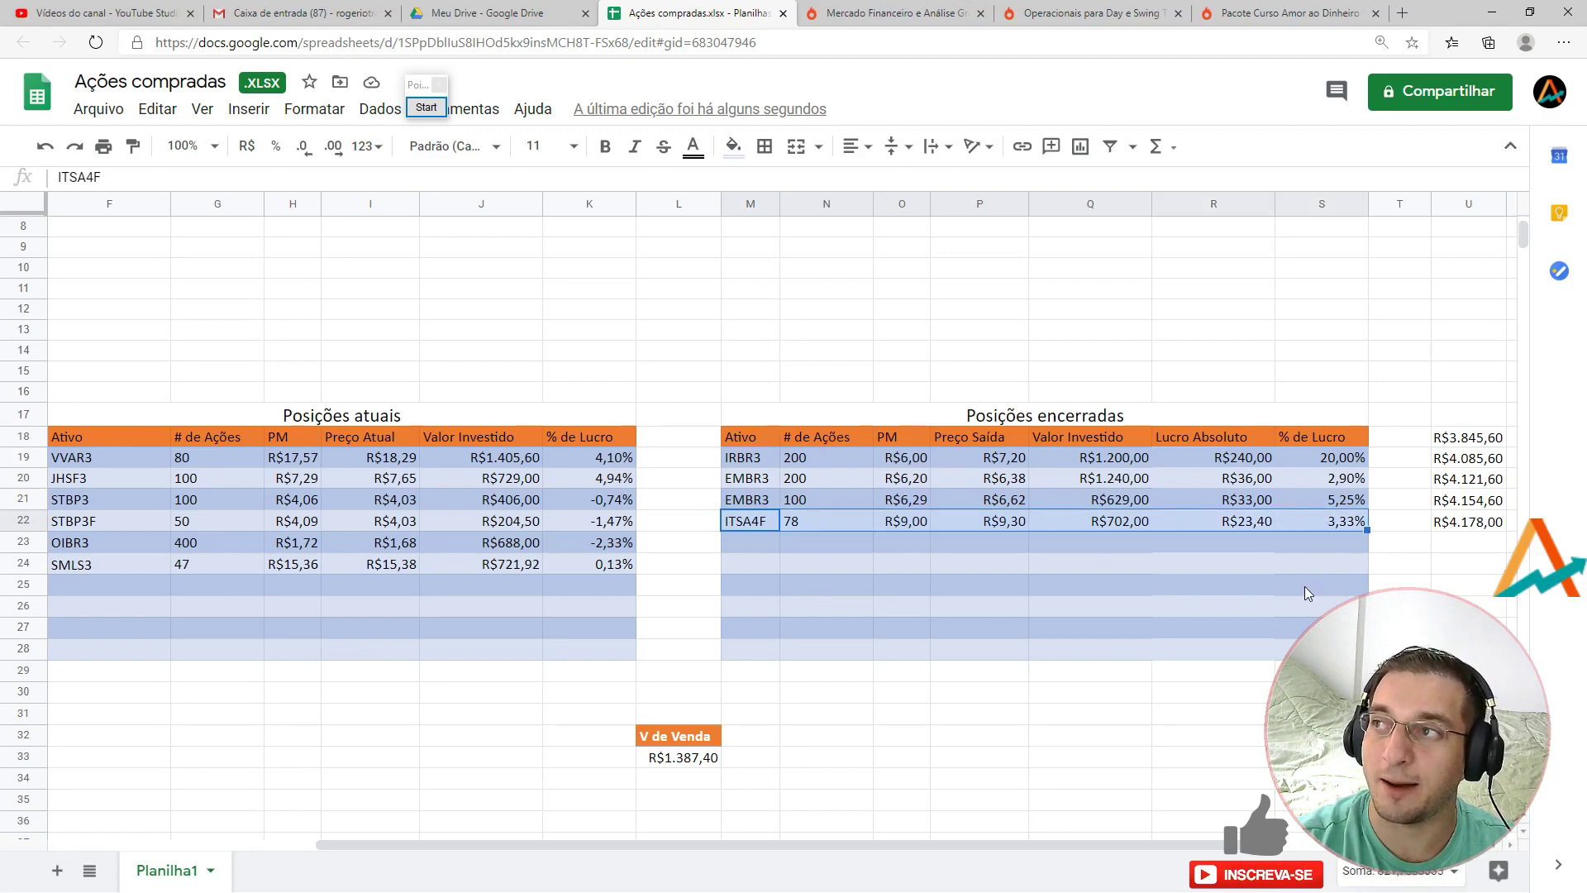
click(1330, 525)
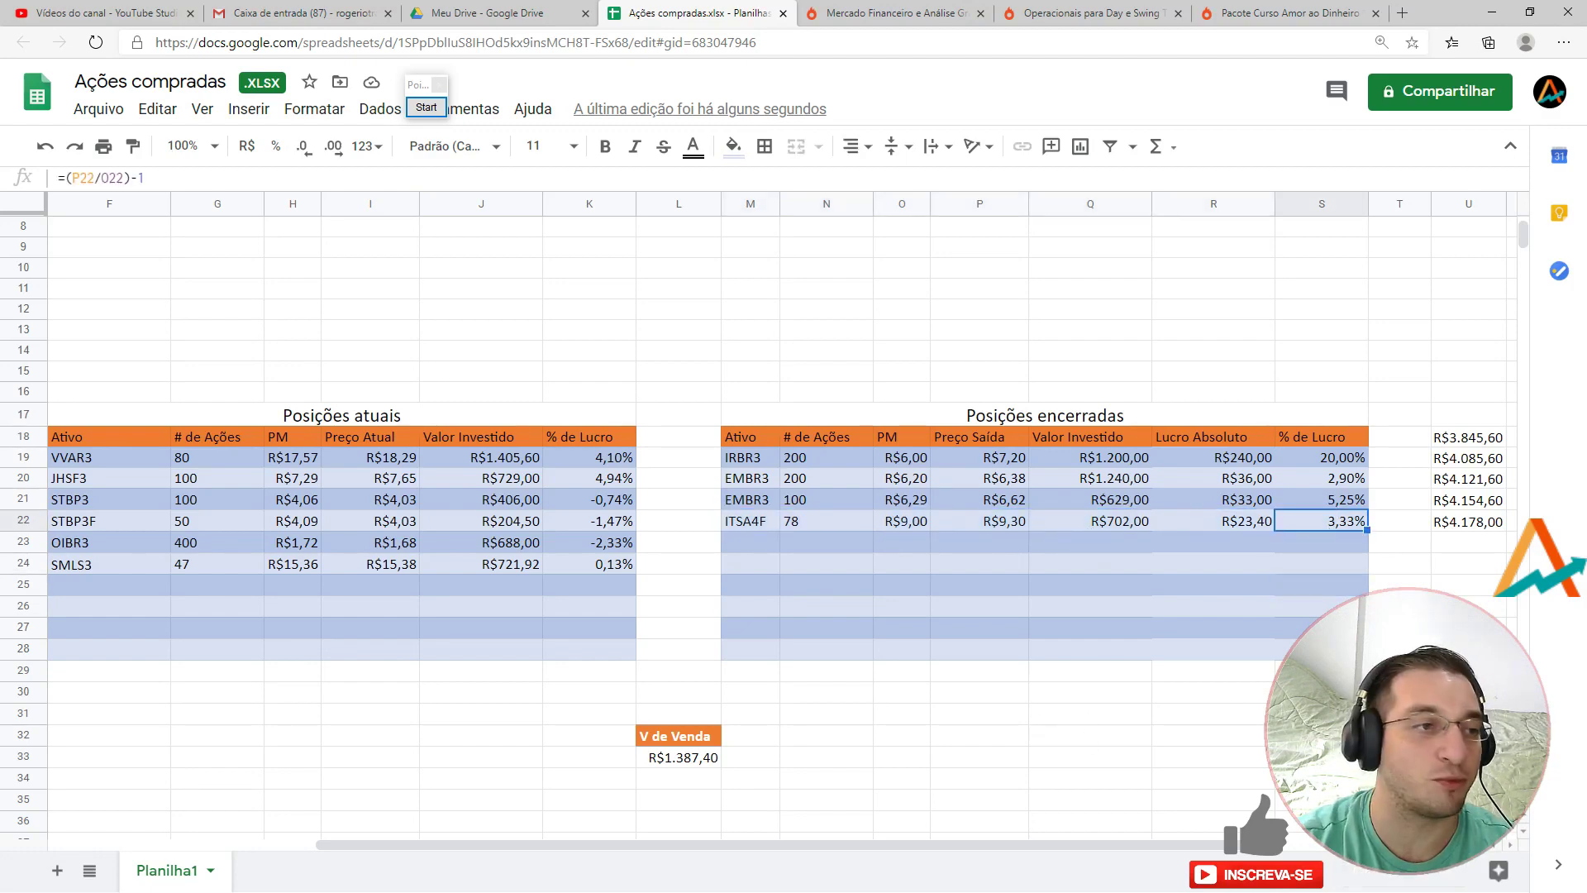
key(alt+Tab)
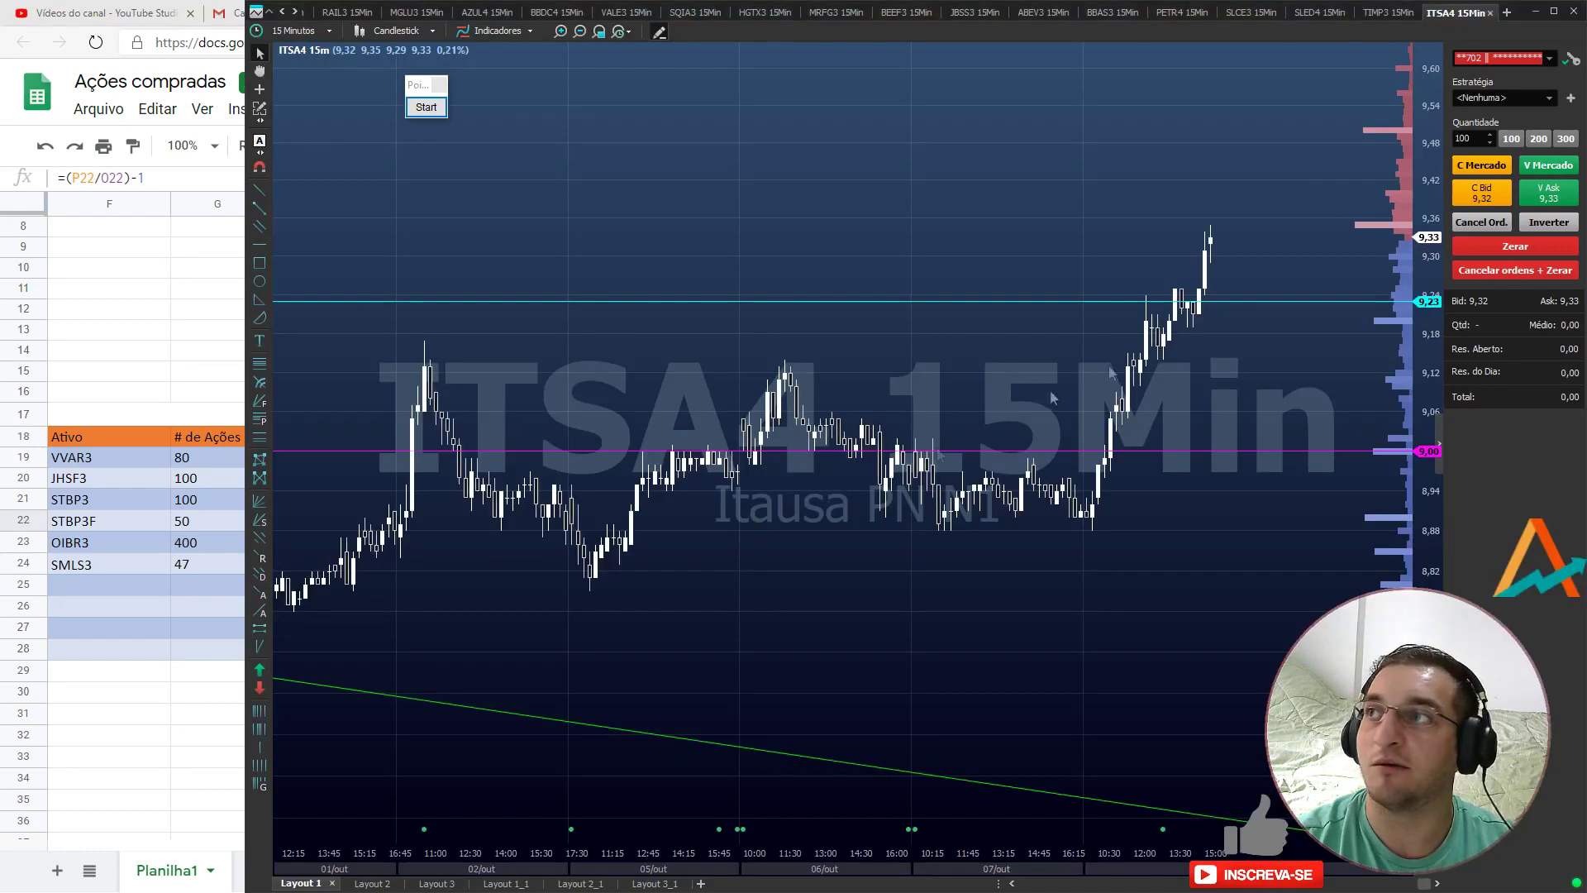
click(177, 672)
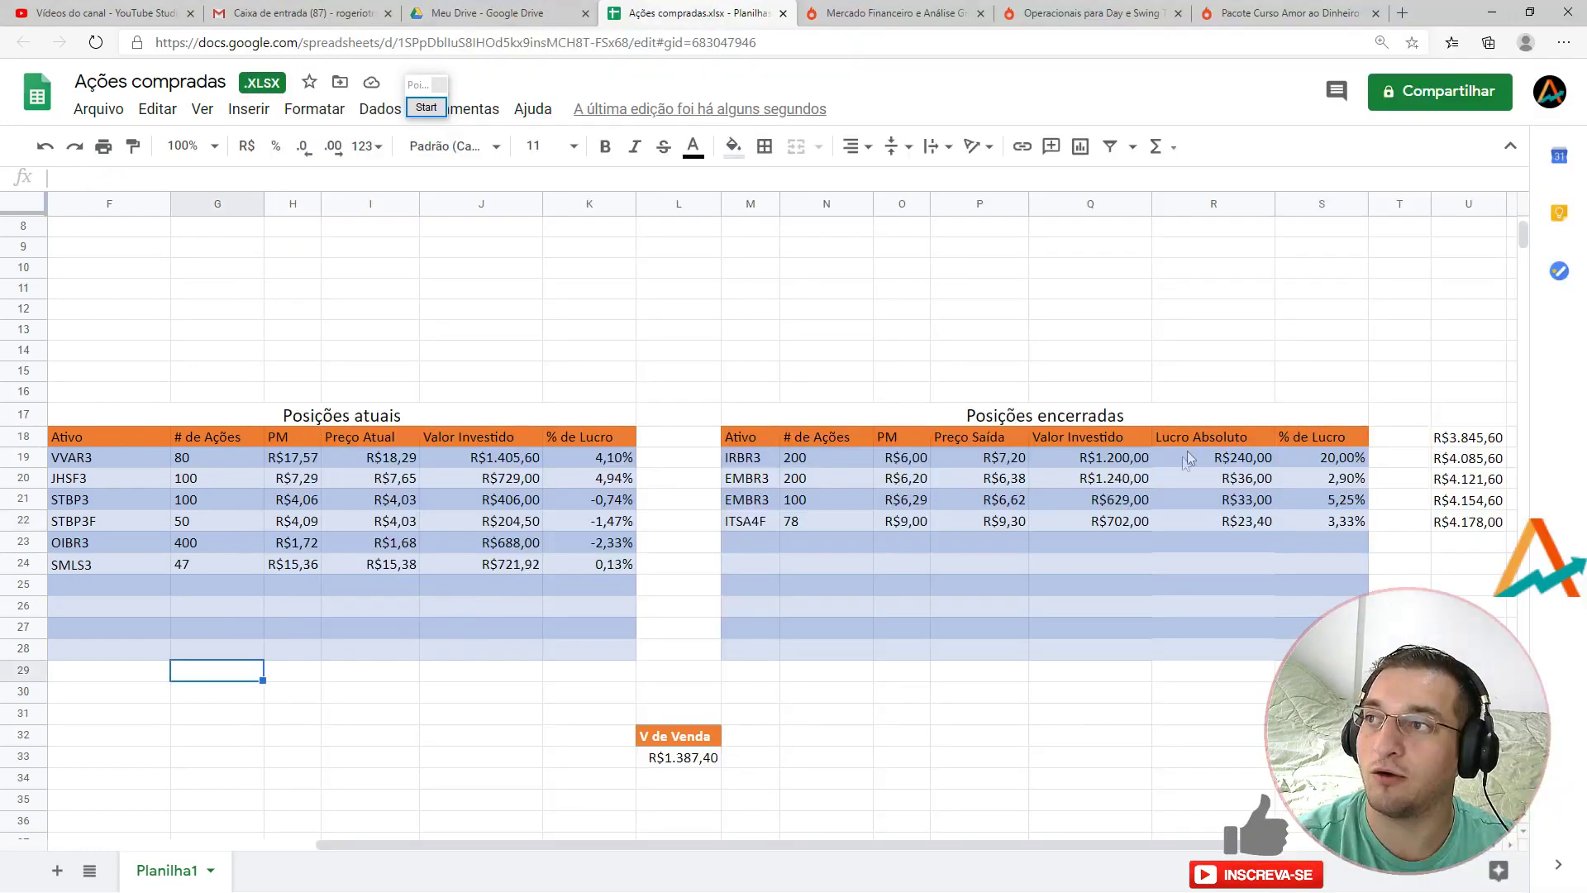
click(1022, 521)
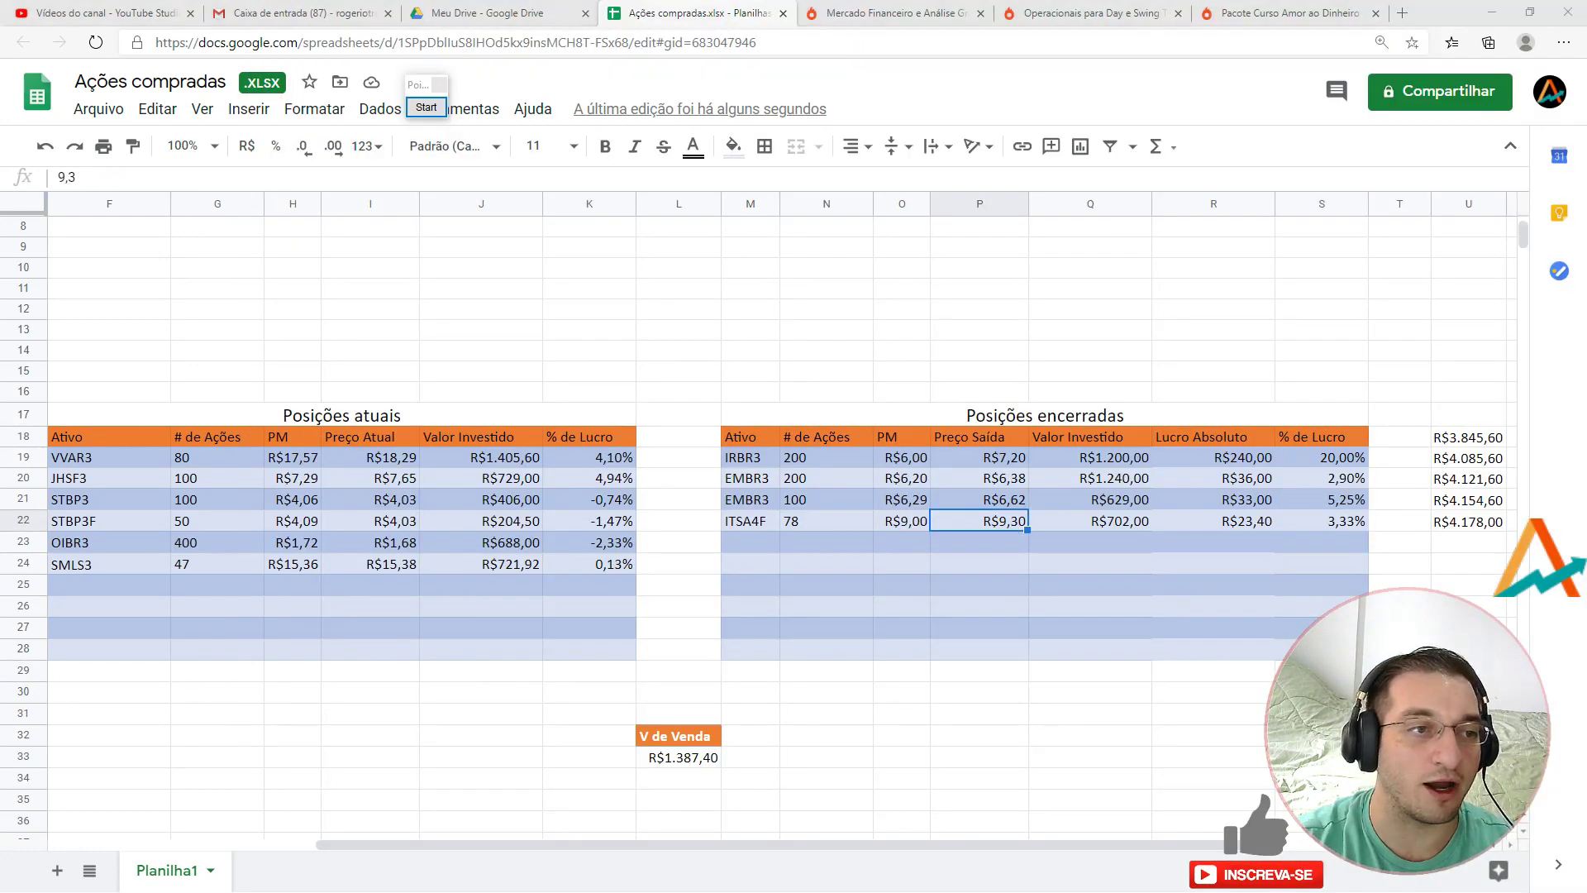
- Switch to the trading platform and examine the recent and longer-term price movement on the ITSA4 15-minute chart
key(alt+Tab)
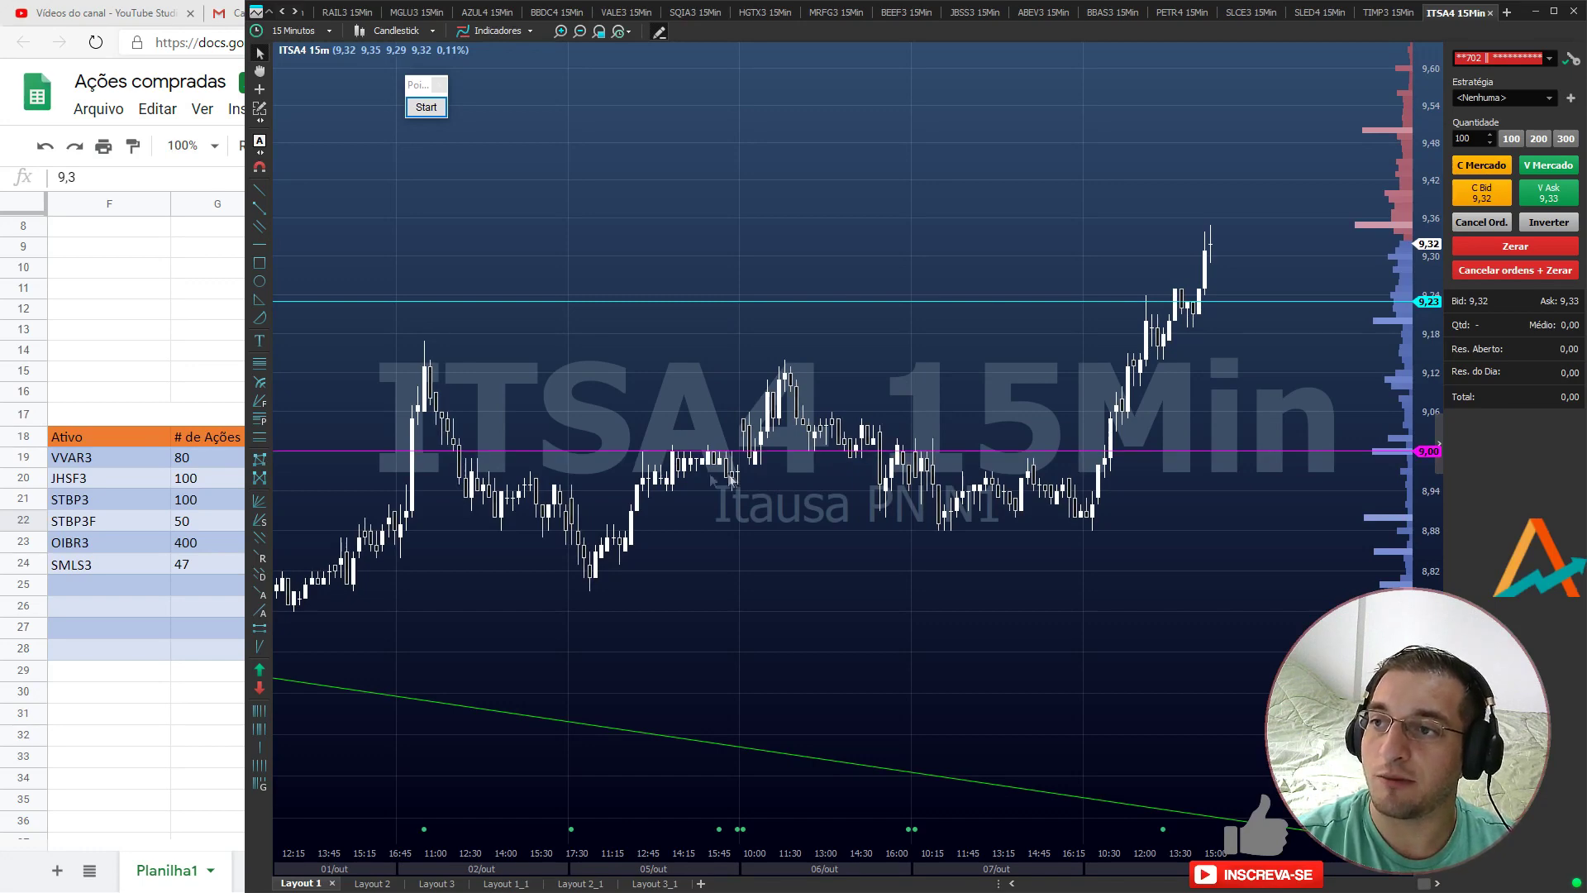
scroll(1071, 470, down, 5)
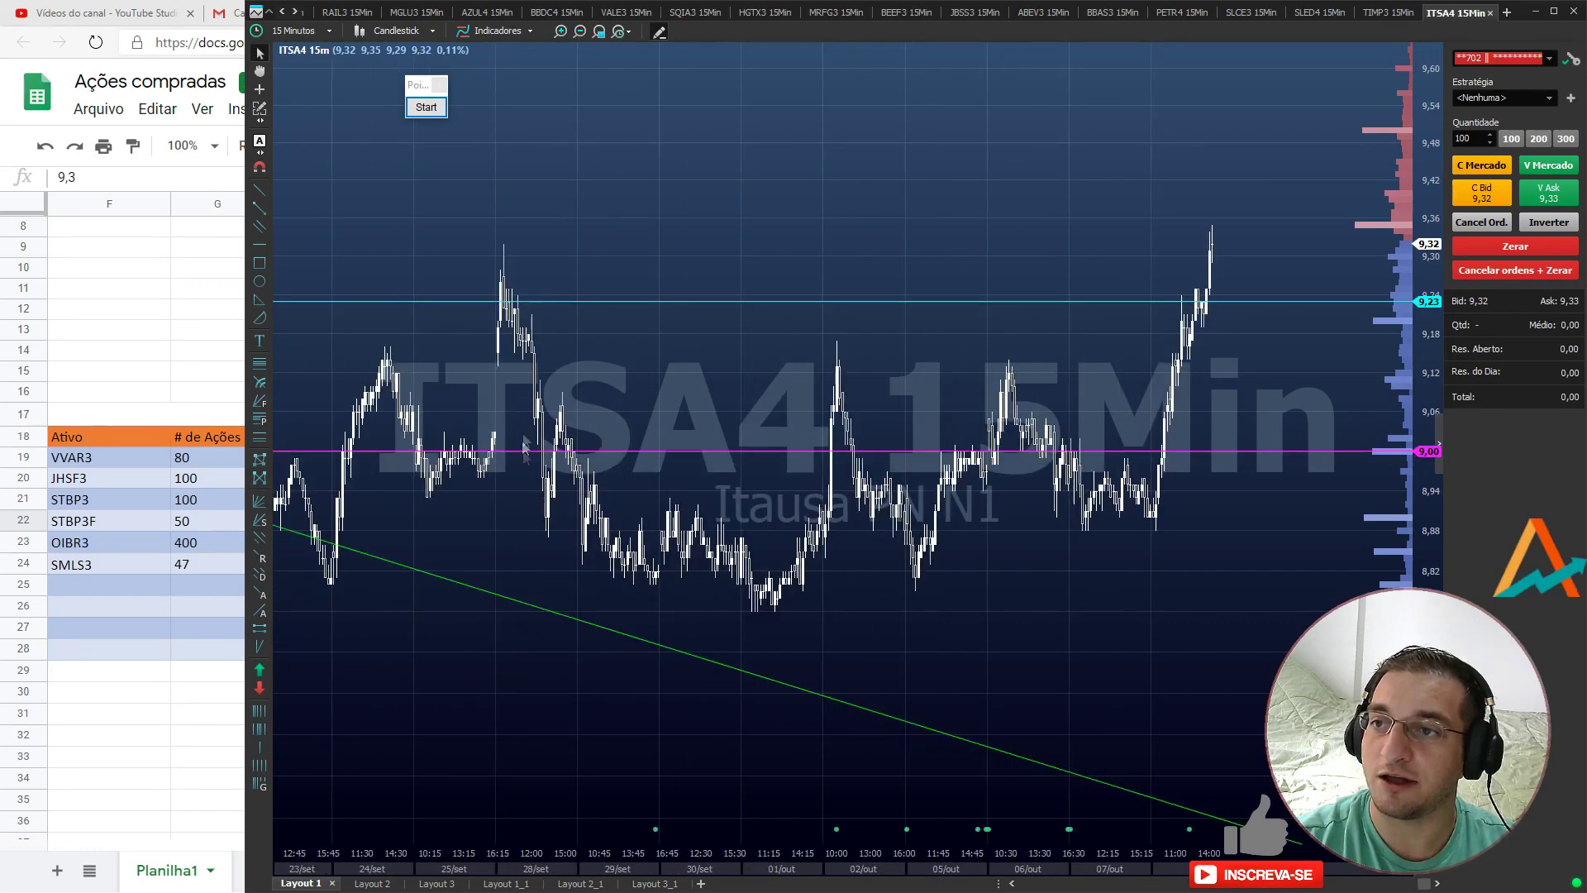
scroll(595, 477, up, 1)
scroll(578, 481, down, 1)
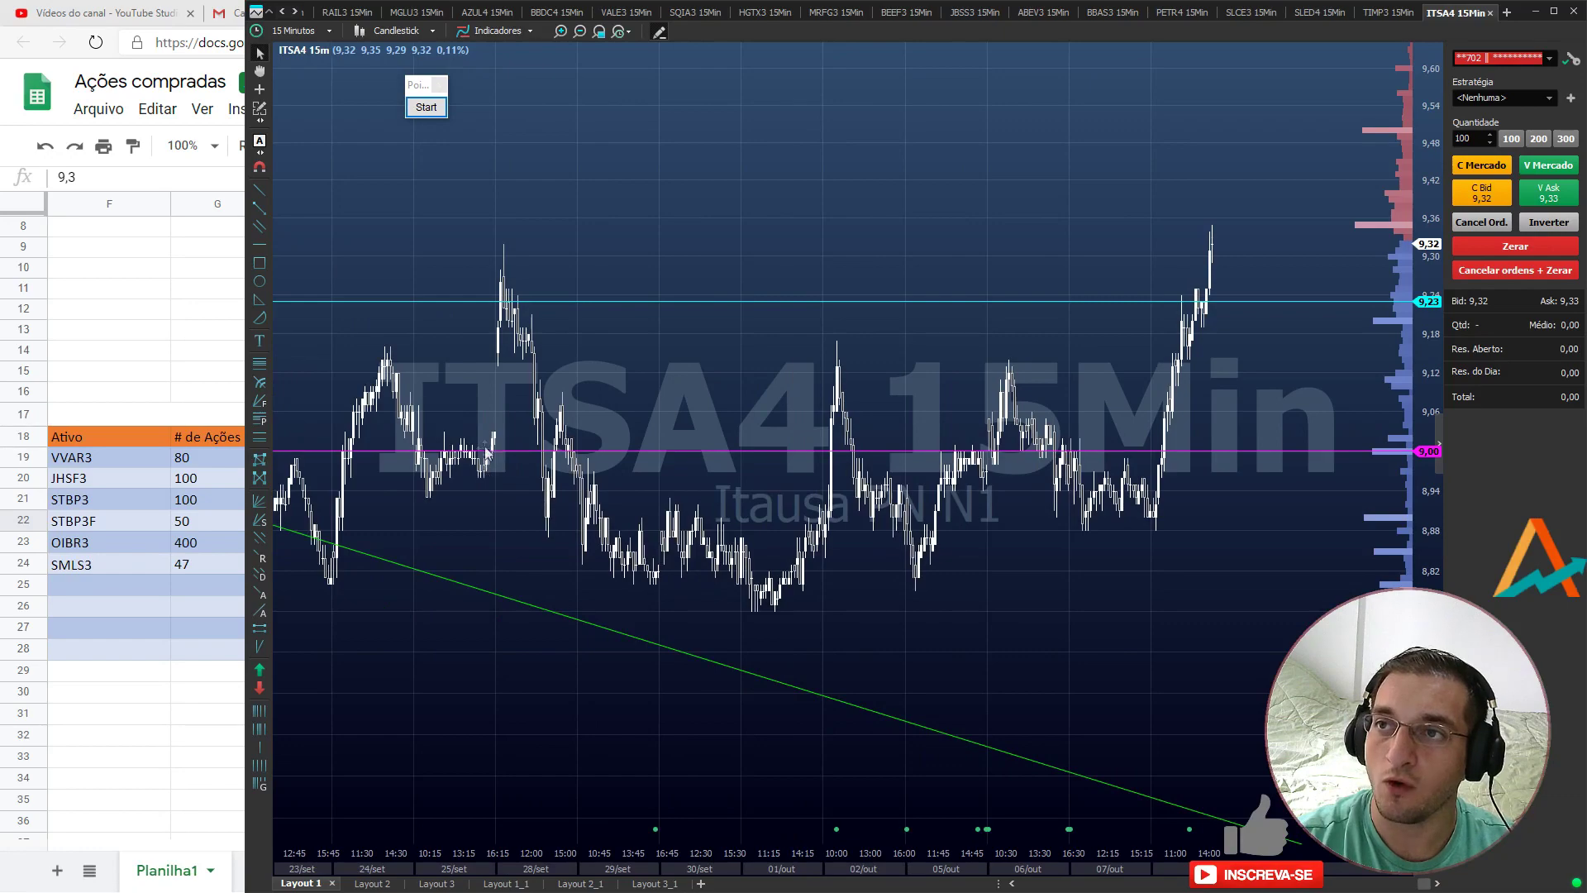
scroll(504, 463, down, 2)
scroll(545, 471, up, 6)
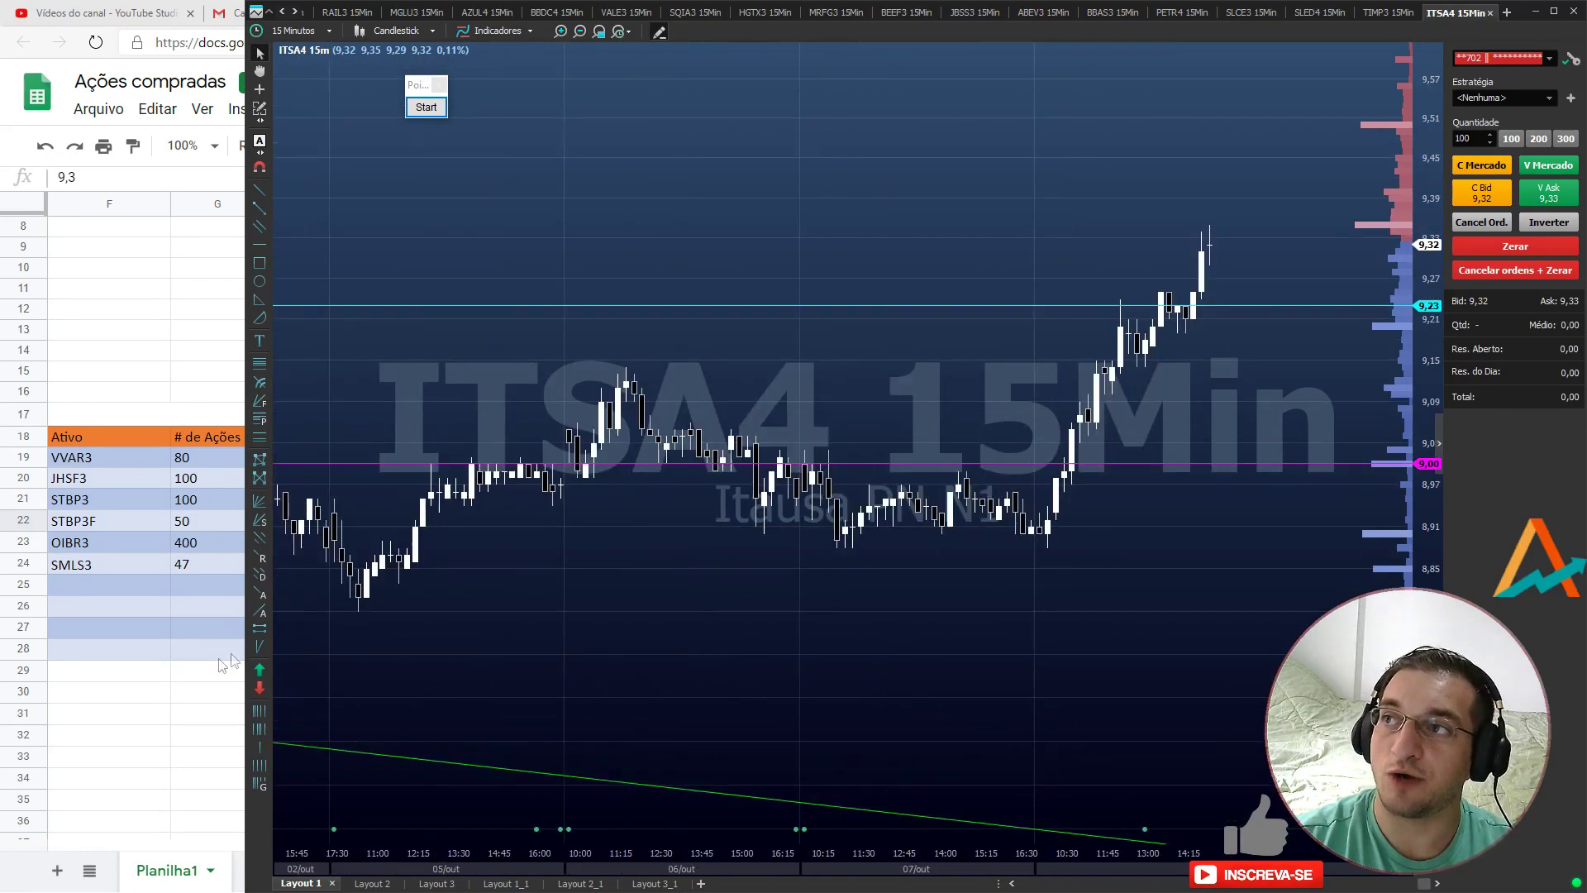
scroll(1194, 434, down, 2)
scroll(1194, 434, down, 2)
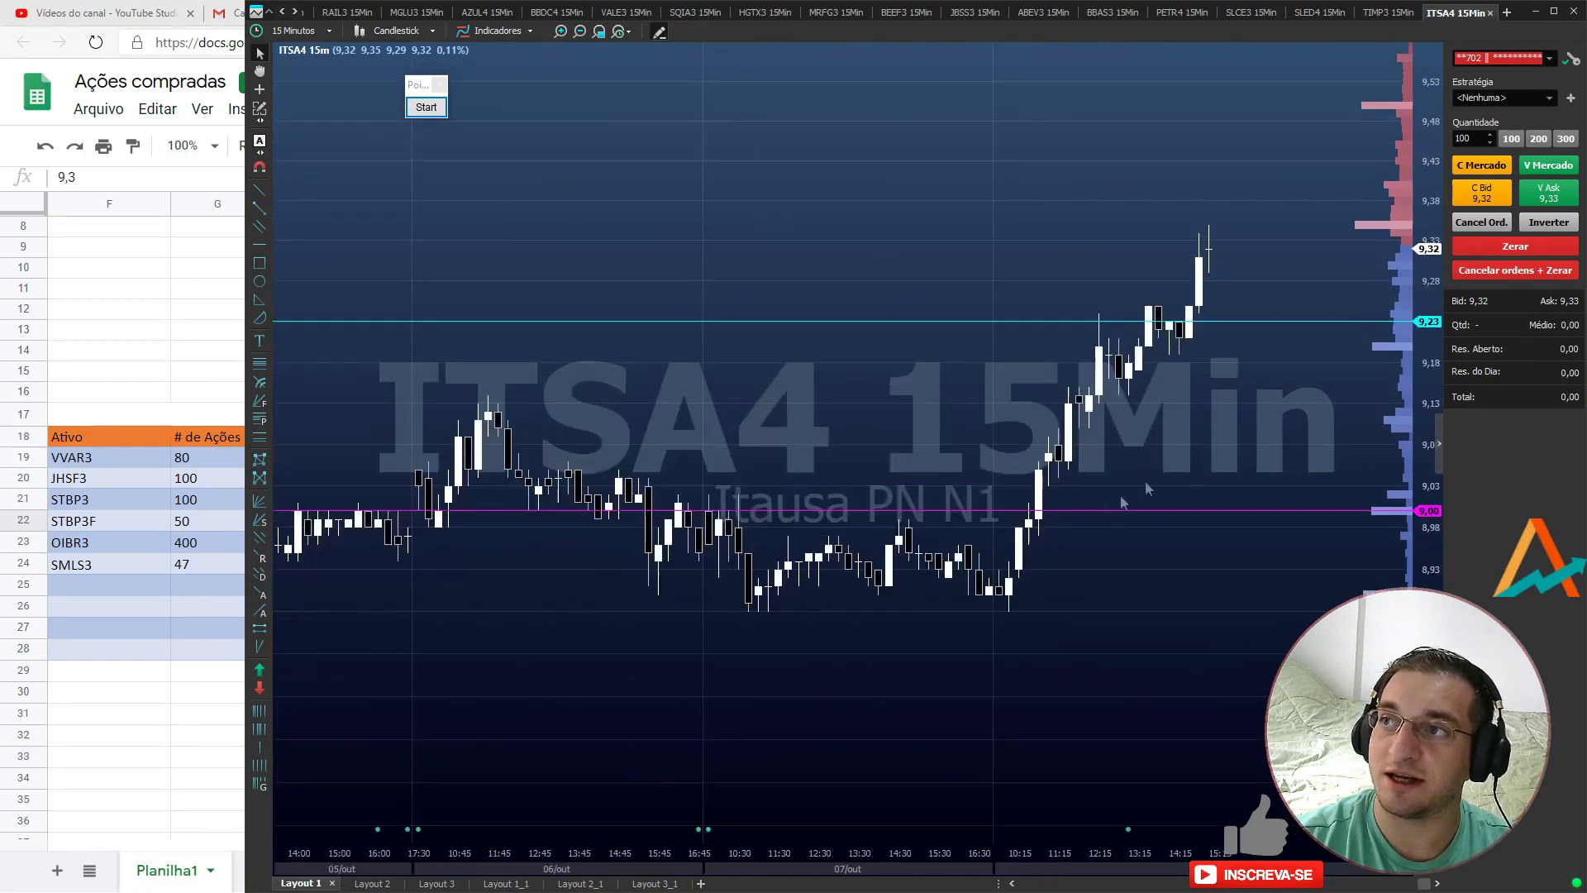
scroll(1099, 518, down, 3)
scroll(1099, 518, up, 6)
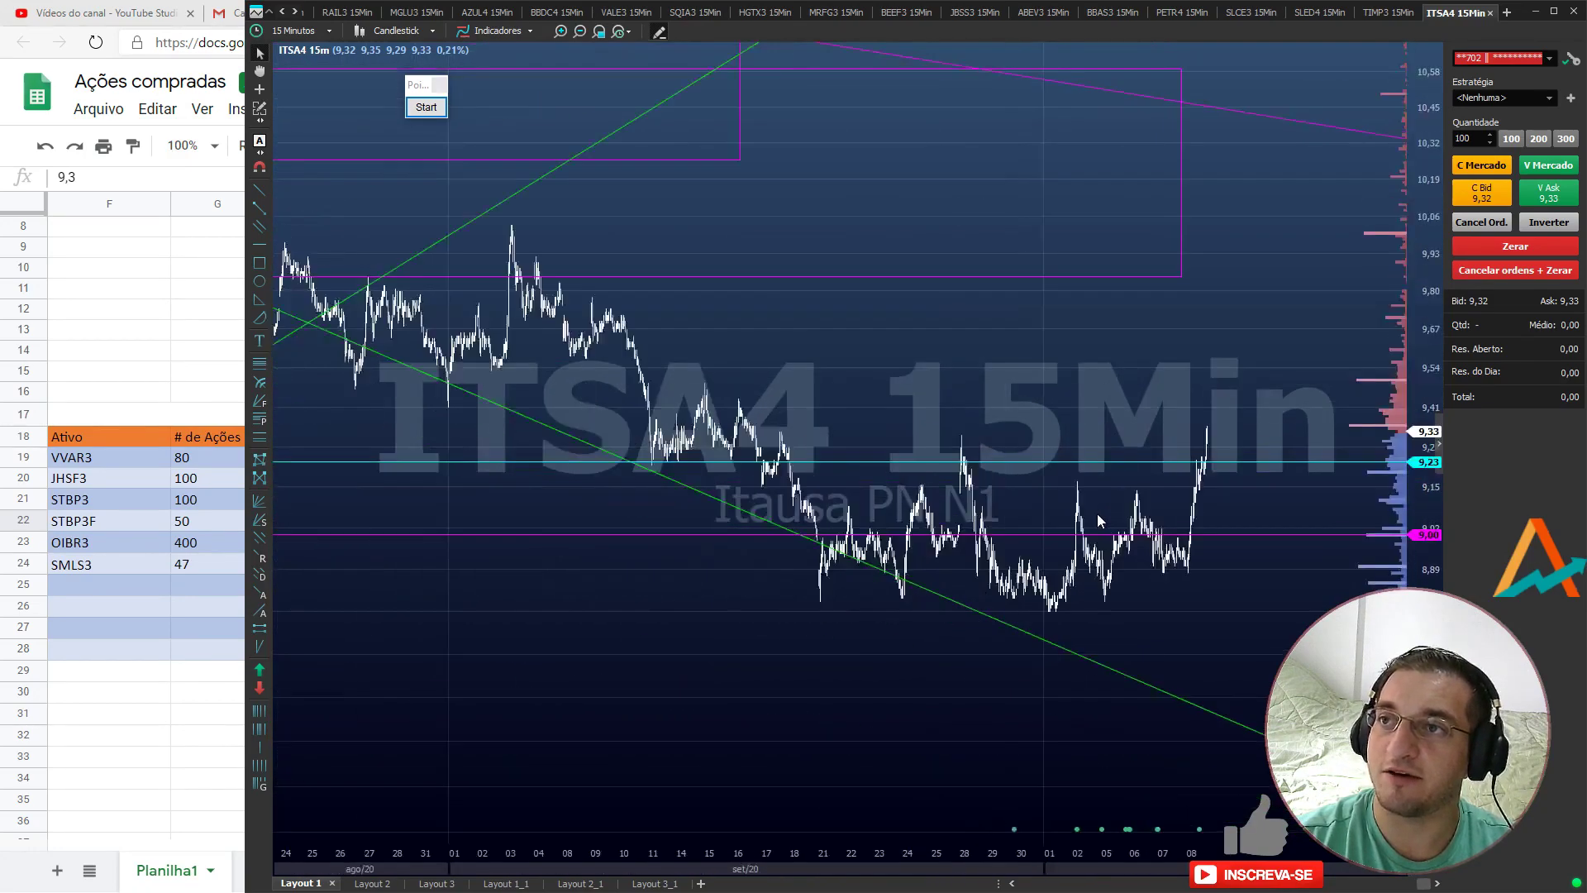
- Bring up the ITSA4 order book beside its chart and compare the latest rise with the previous peaks since August
click(214, 648)
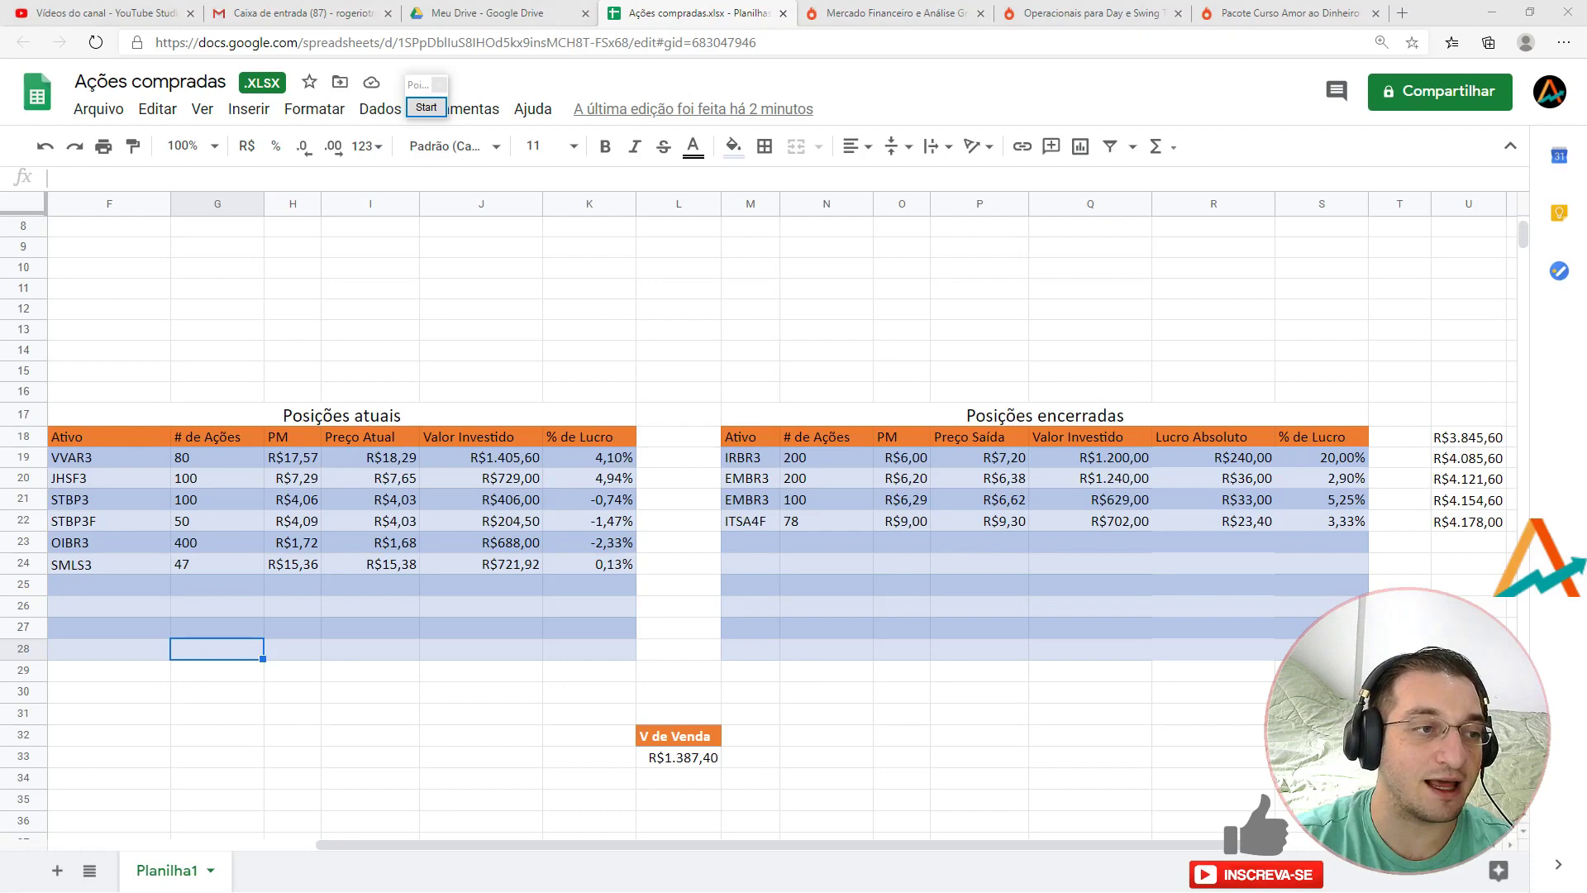
key(alt+Tab)
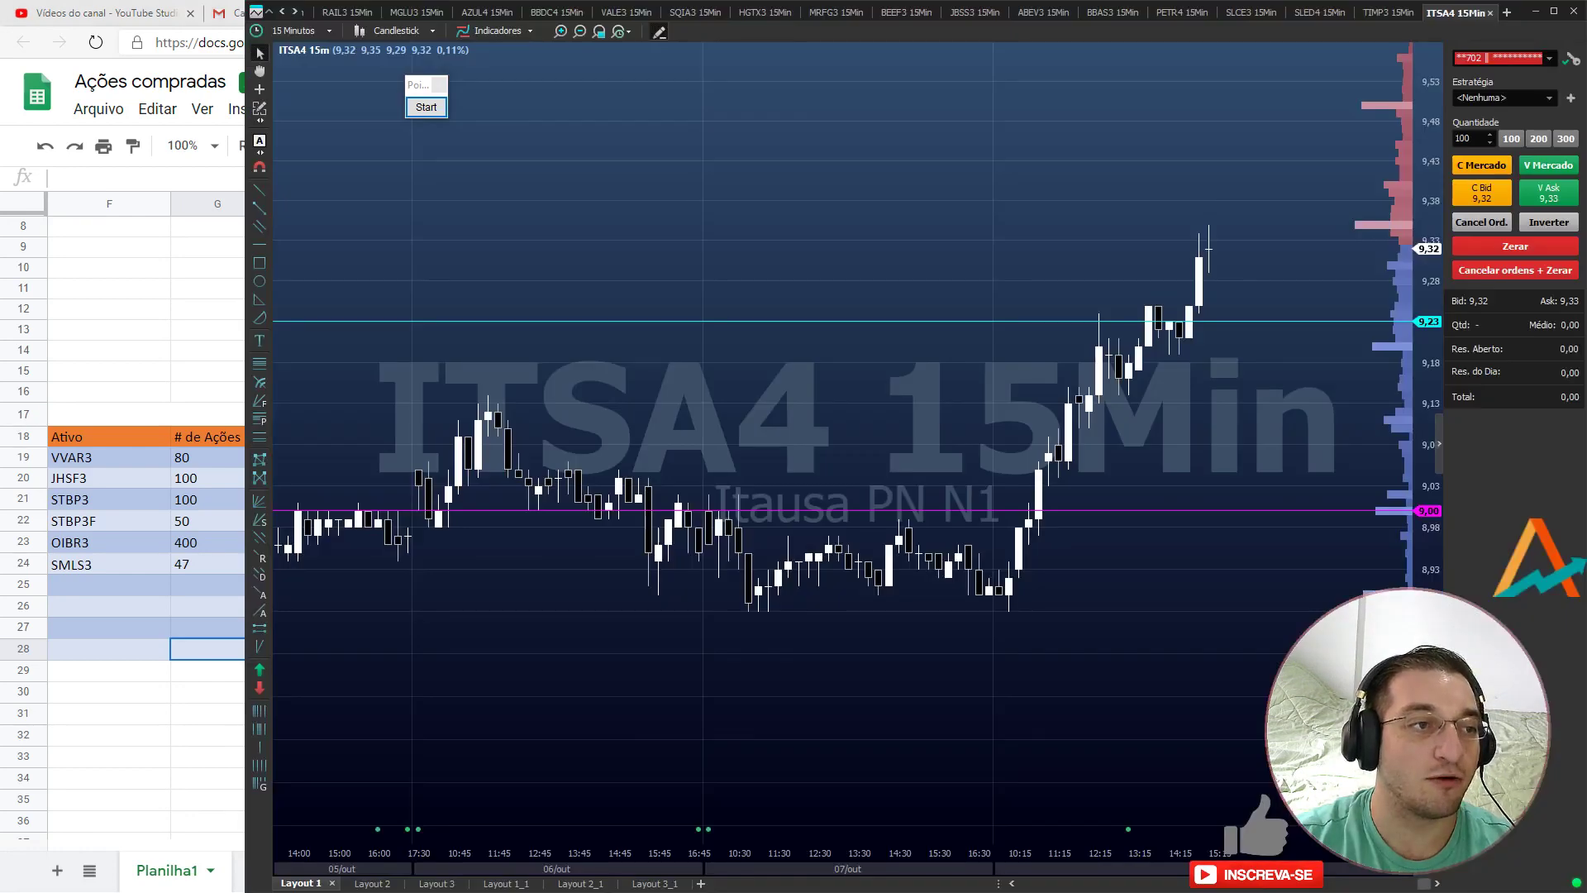
key(alt+Tab)
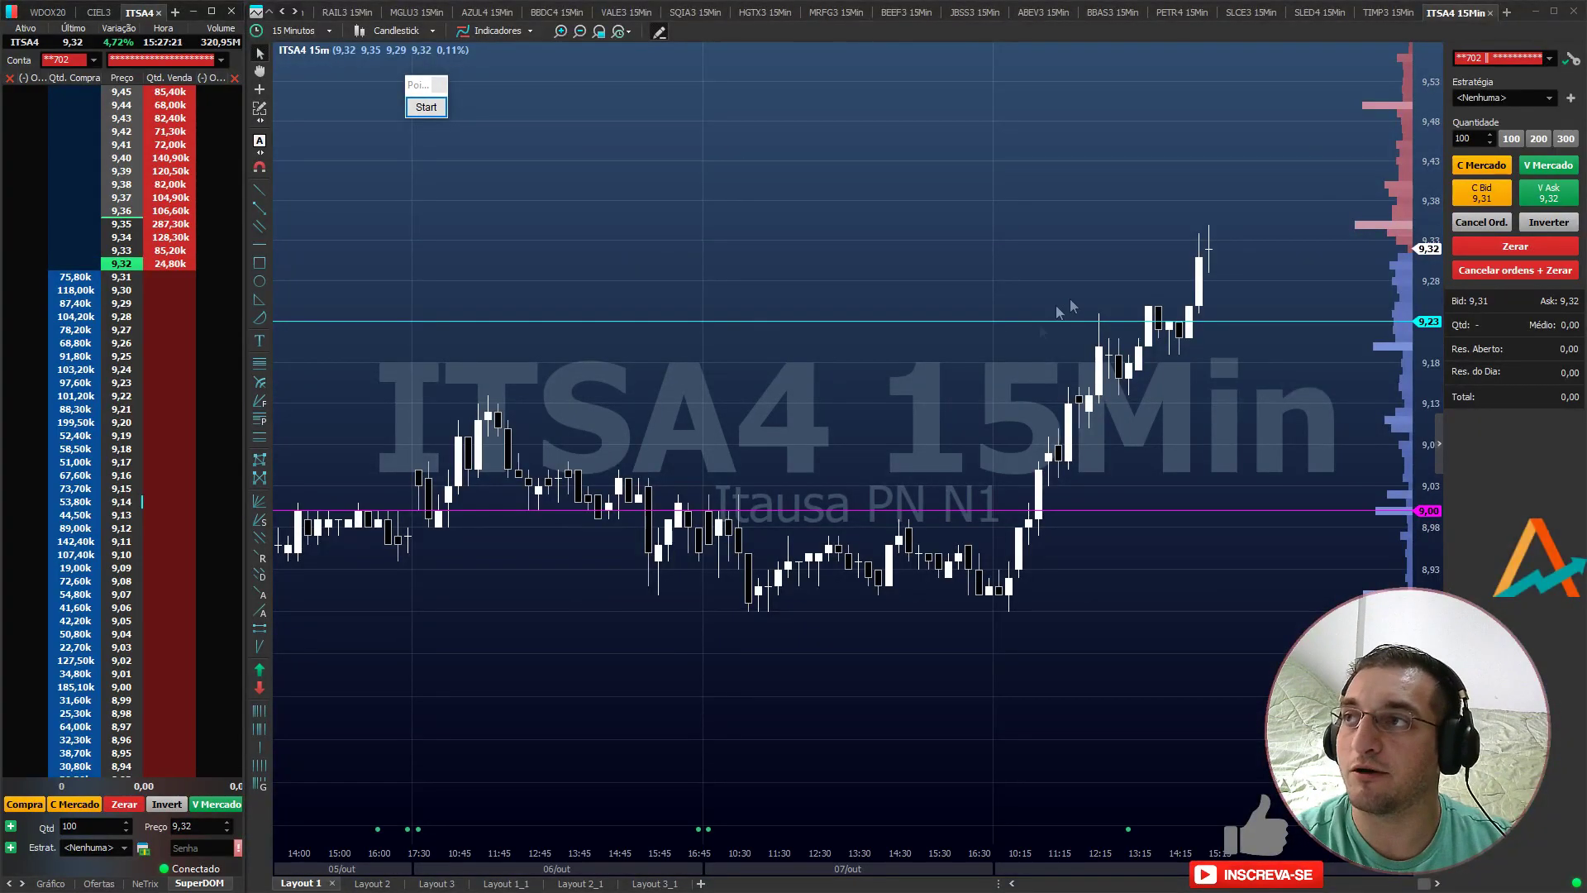
scroll(1104, 376, down, 3)
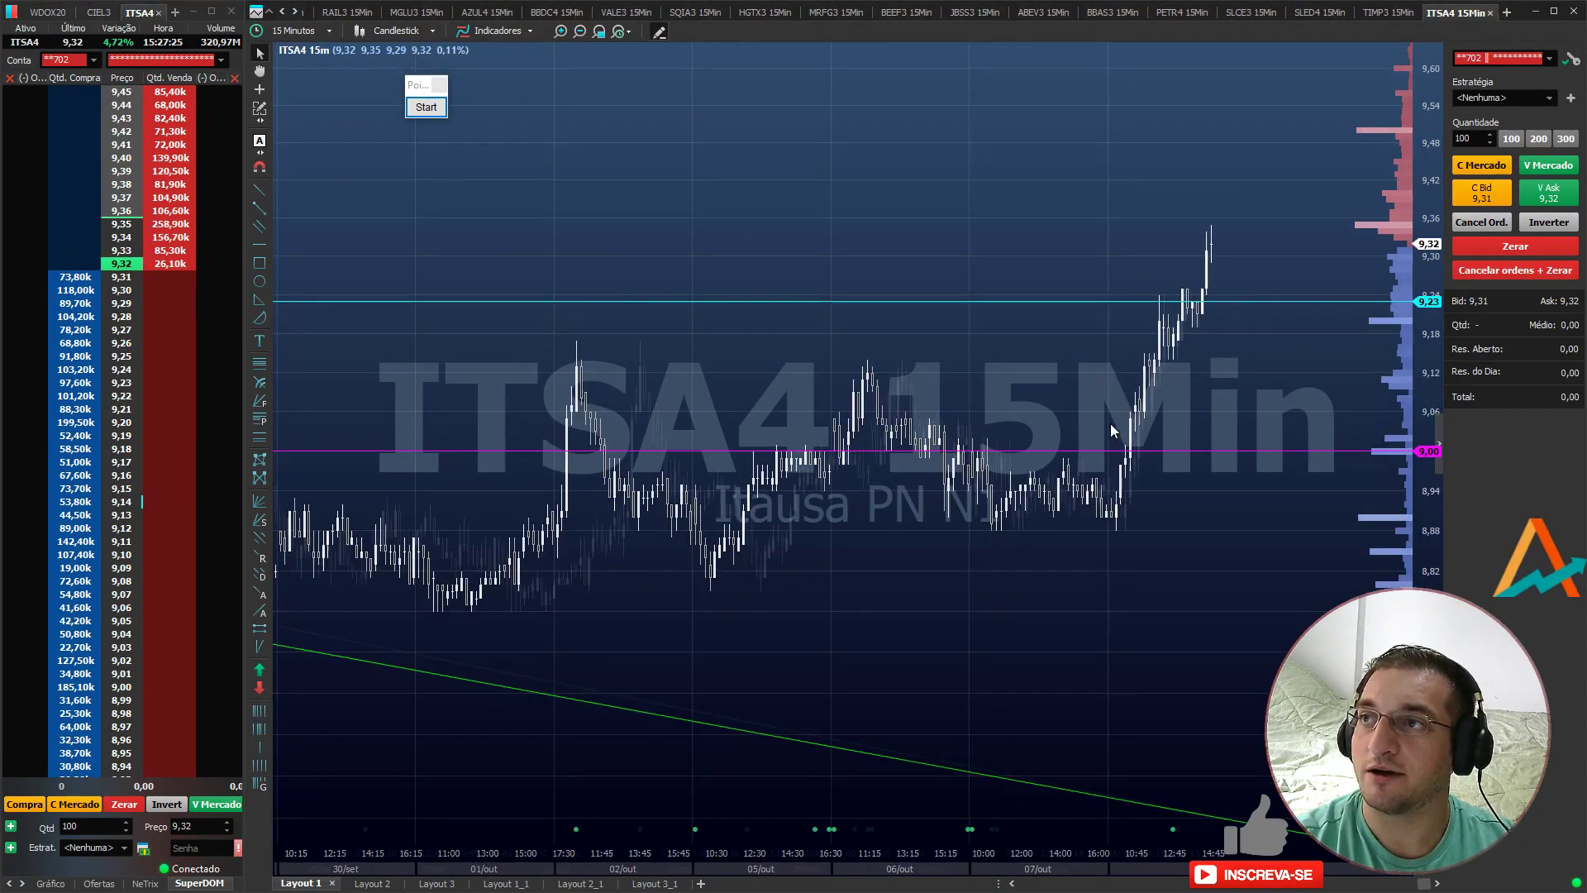
scroll(1112, 431, down, 5)
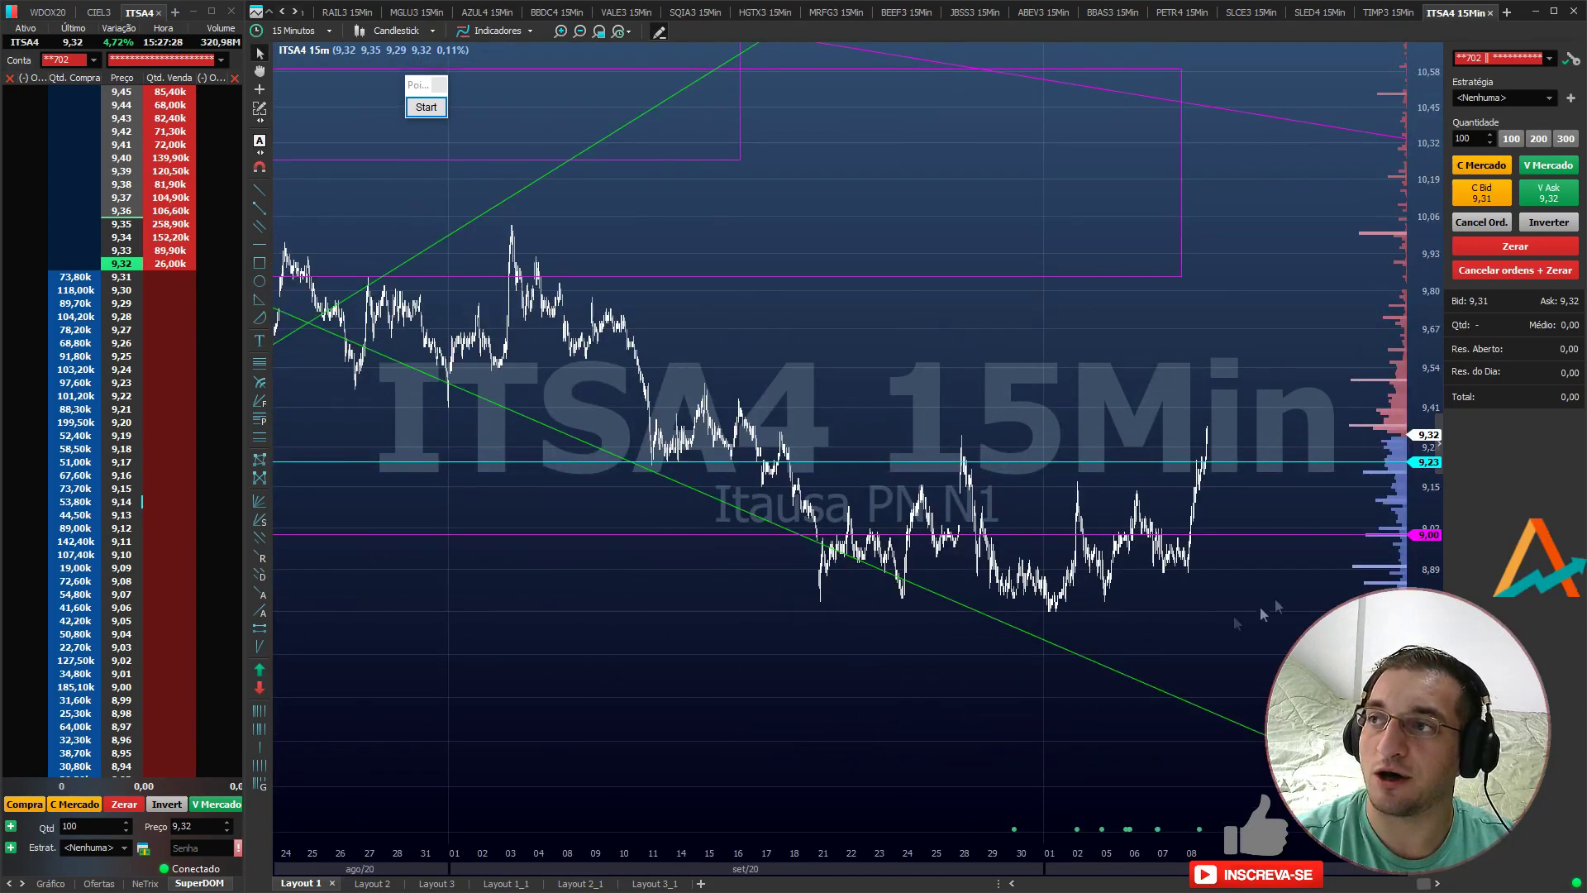
drag(965, 432, 1244, 434)
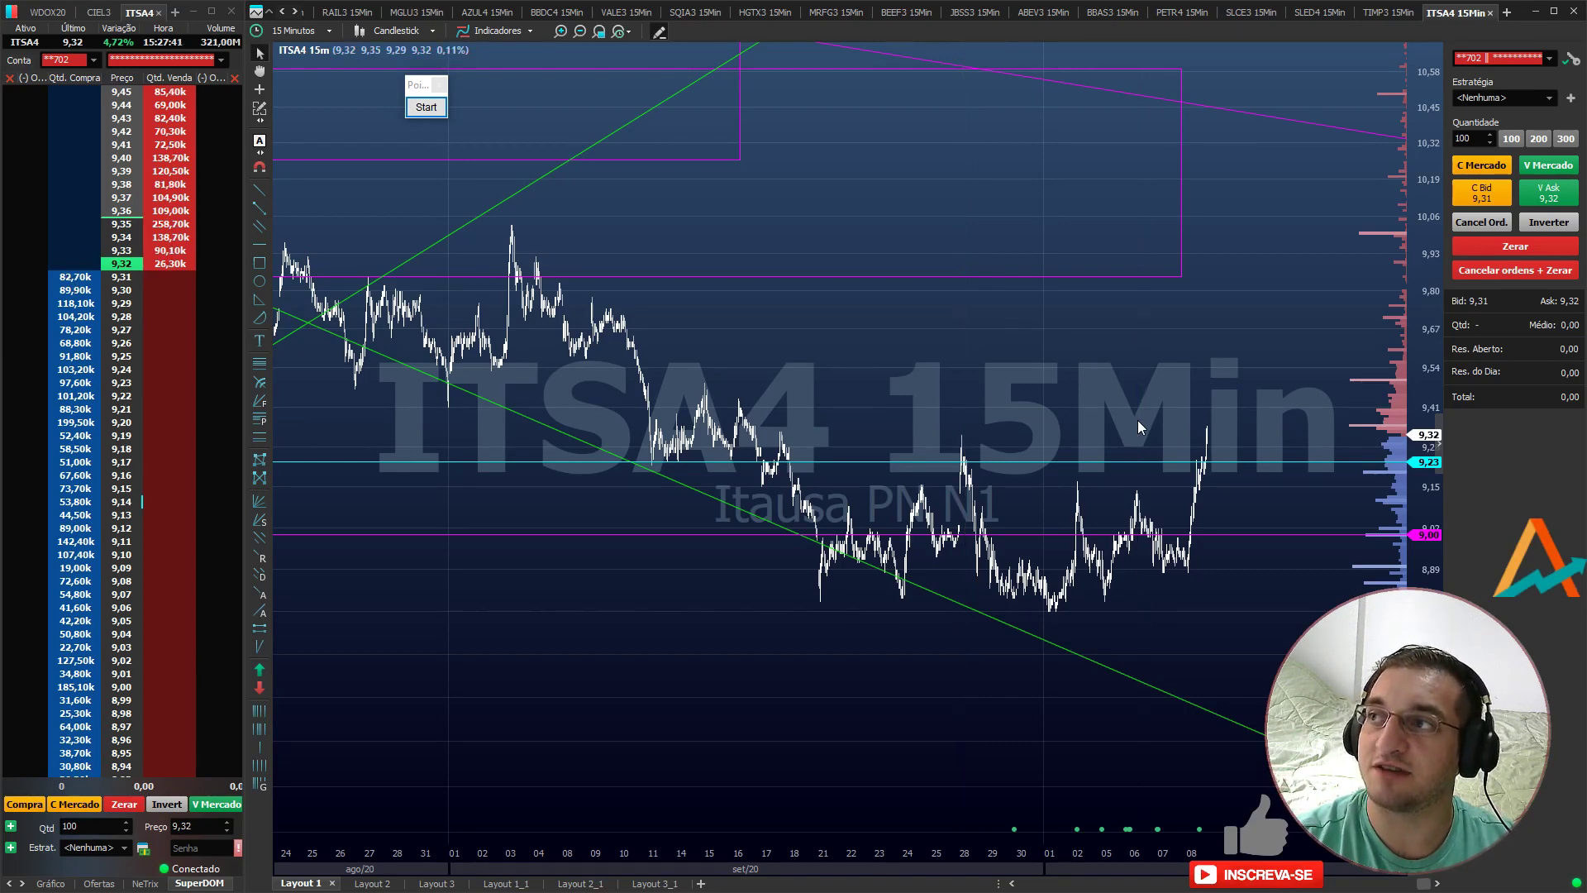
scroll(1138, 427, up, 5)
scroll(1087, 251, up, 5)
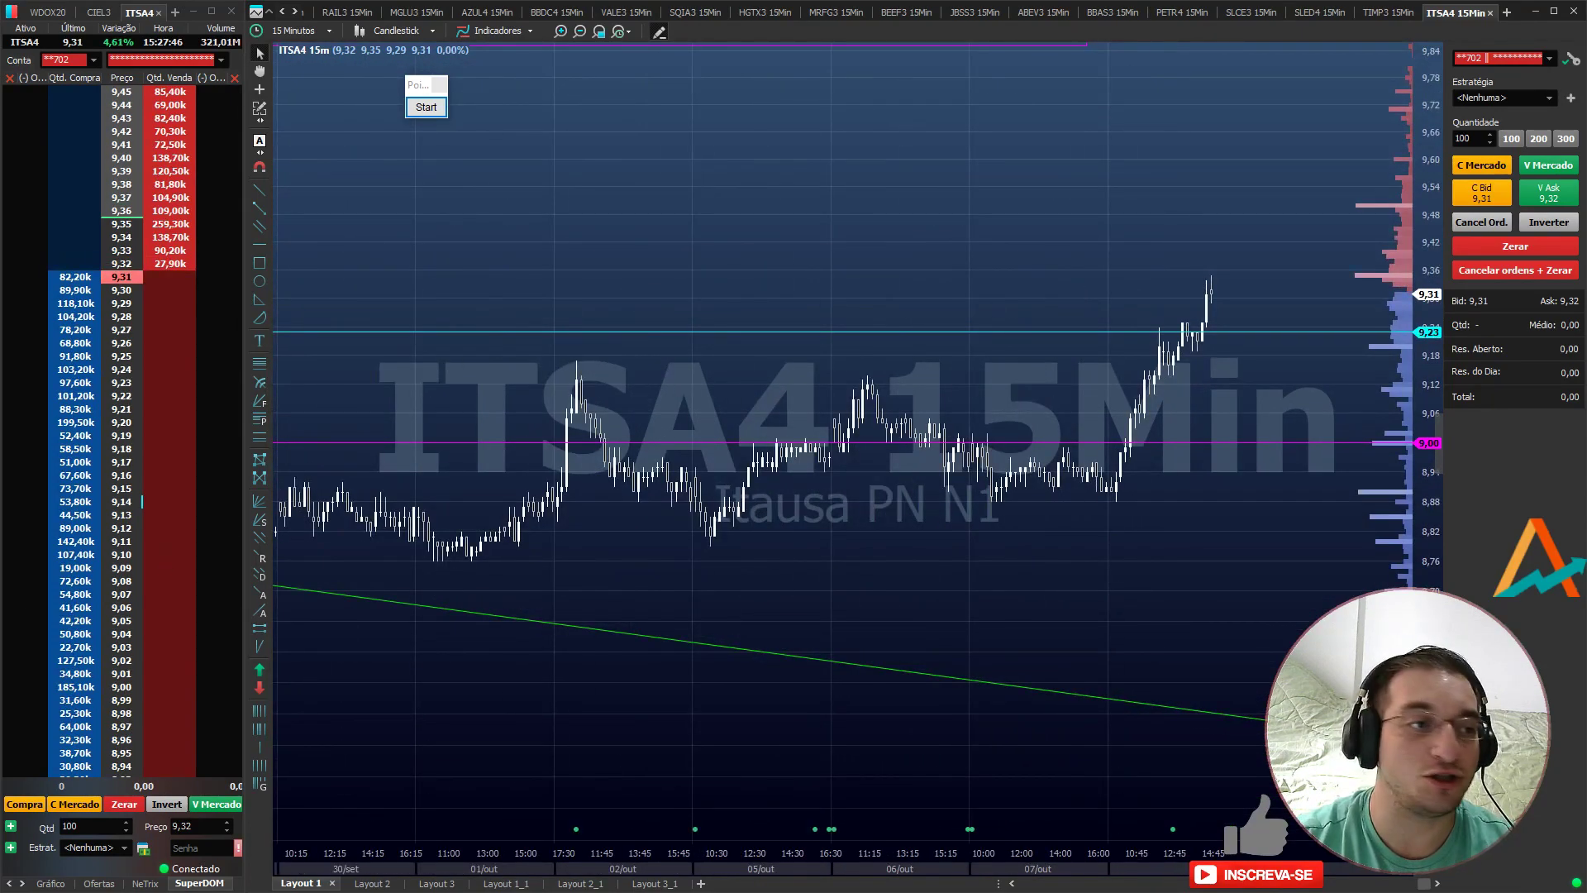
- Return to the spreadsheet and review the SMLS3 row in Posições atuais and the IRBR3 row in Posições encerradas
key(alt+Tab)
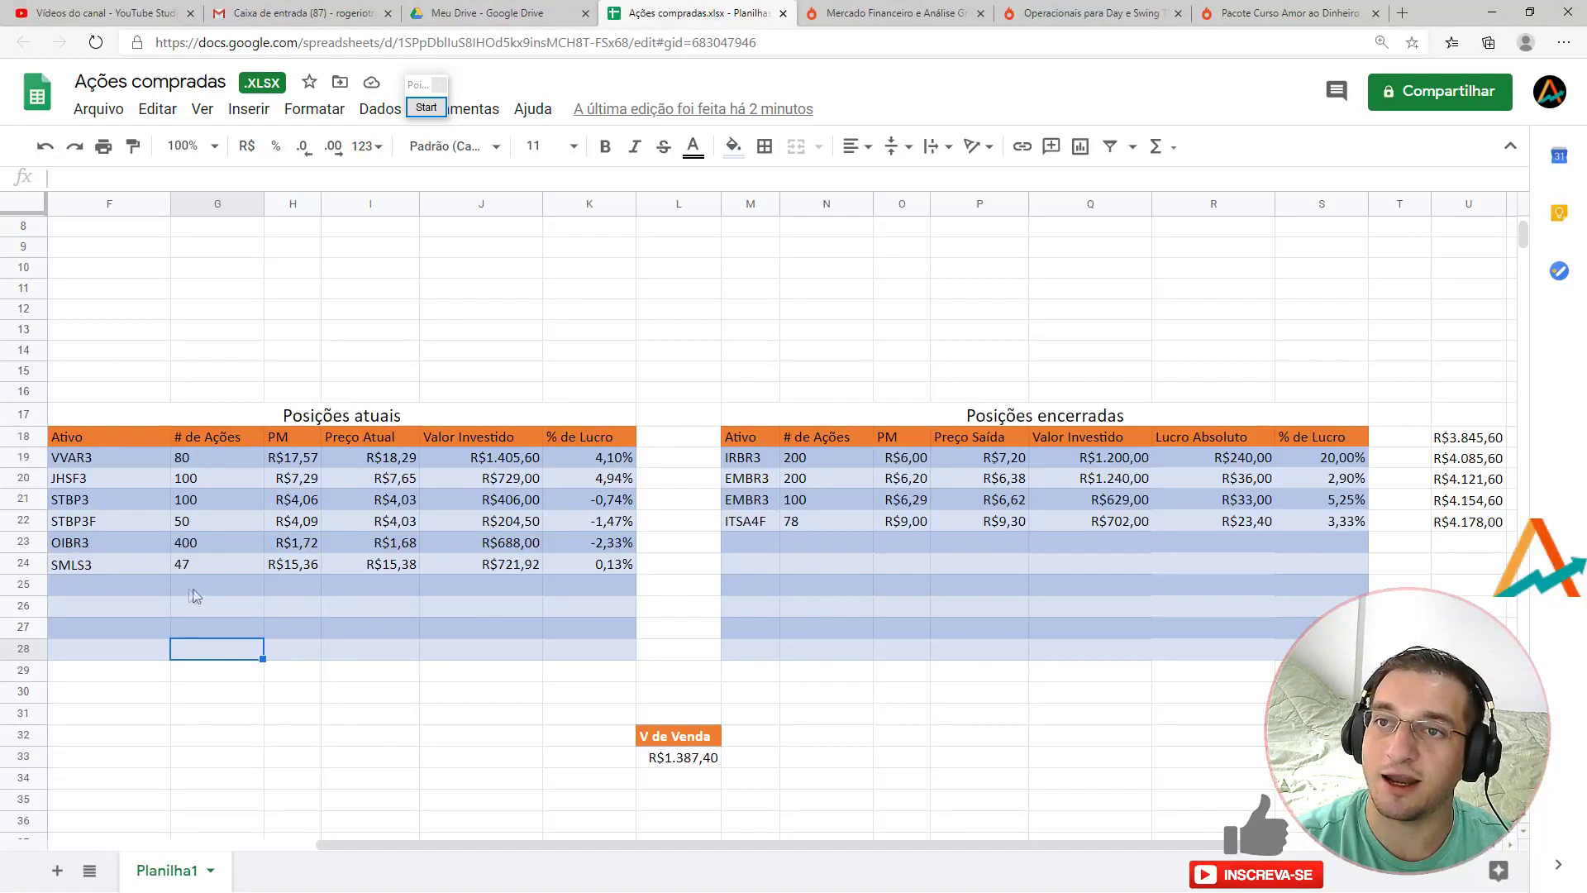
drag(81, 569, 593, 570)
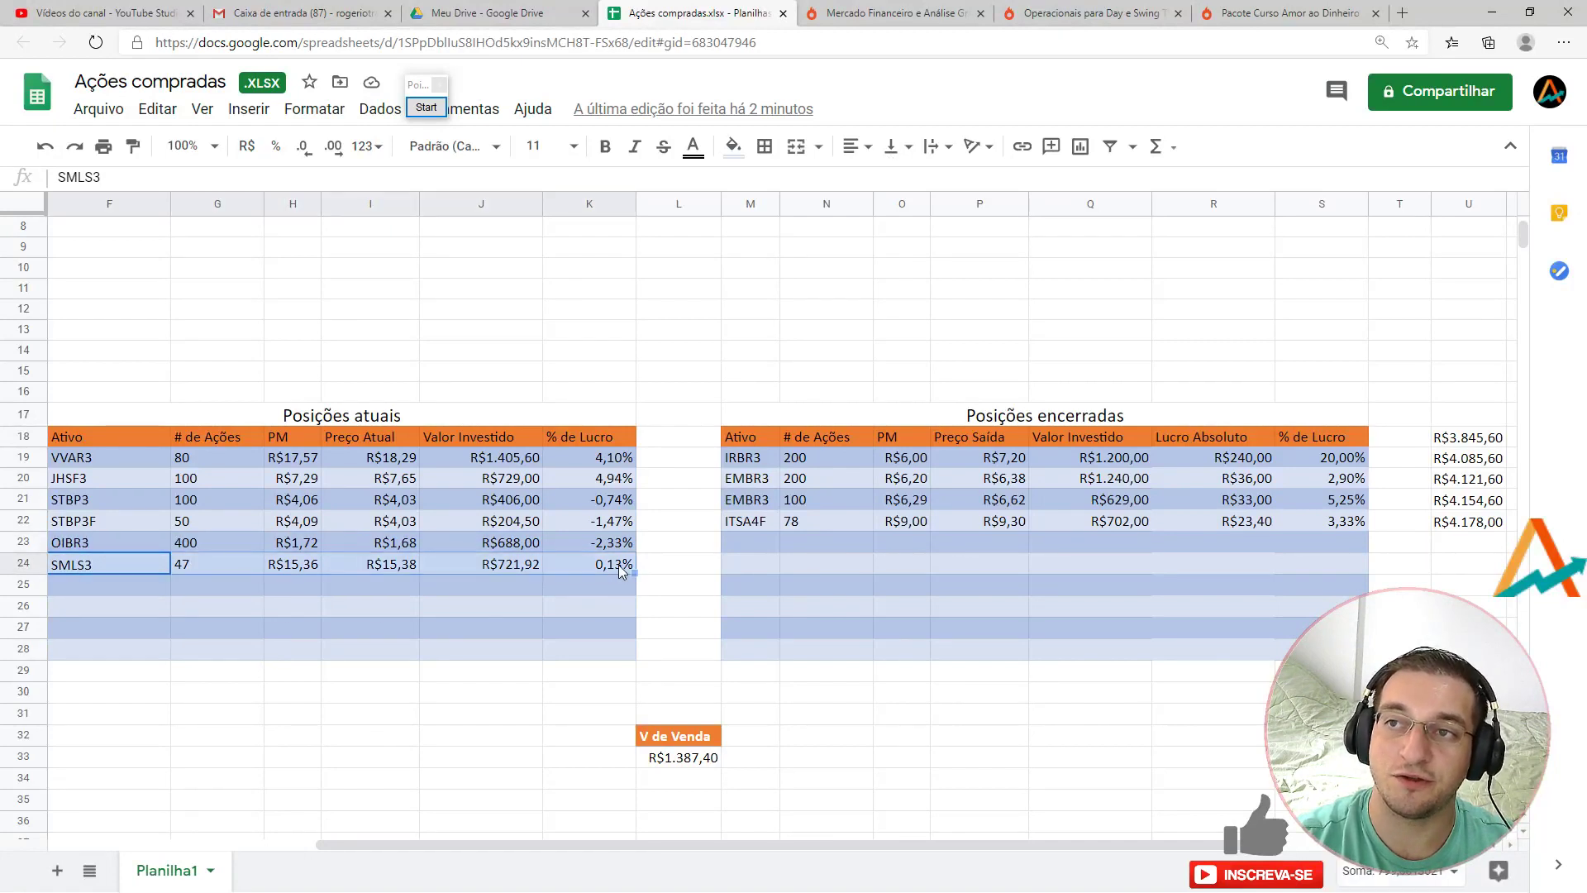
click(428, 630)
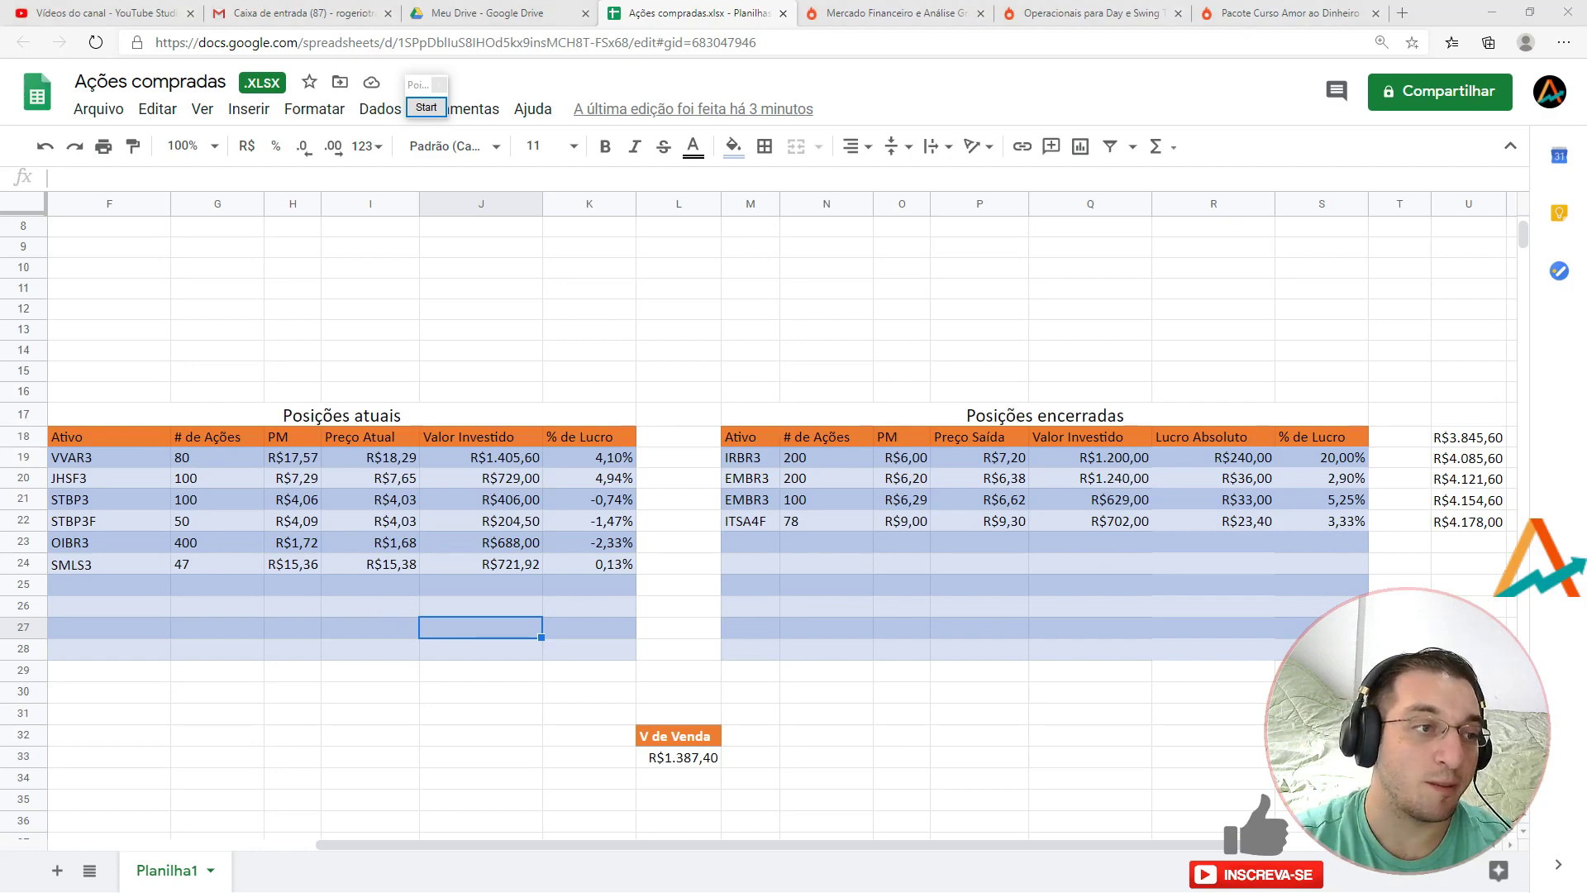
drag(761, 459, 1318, 459)
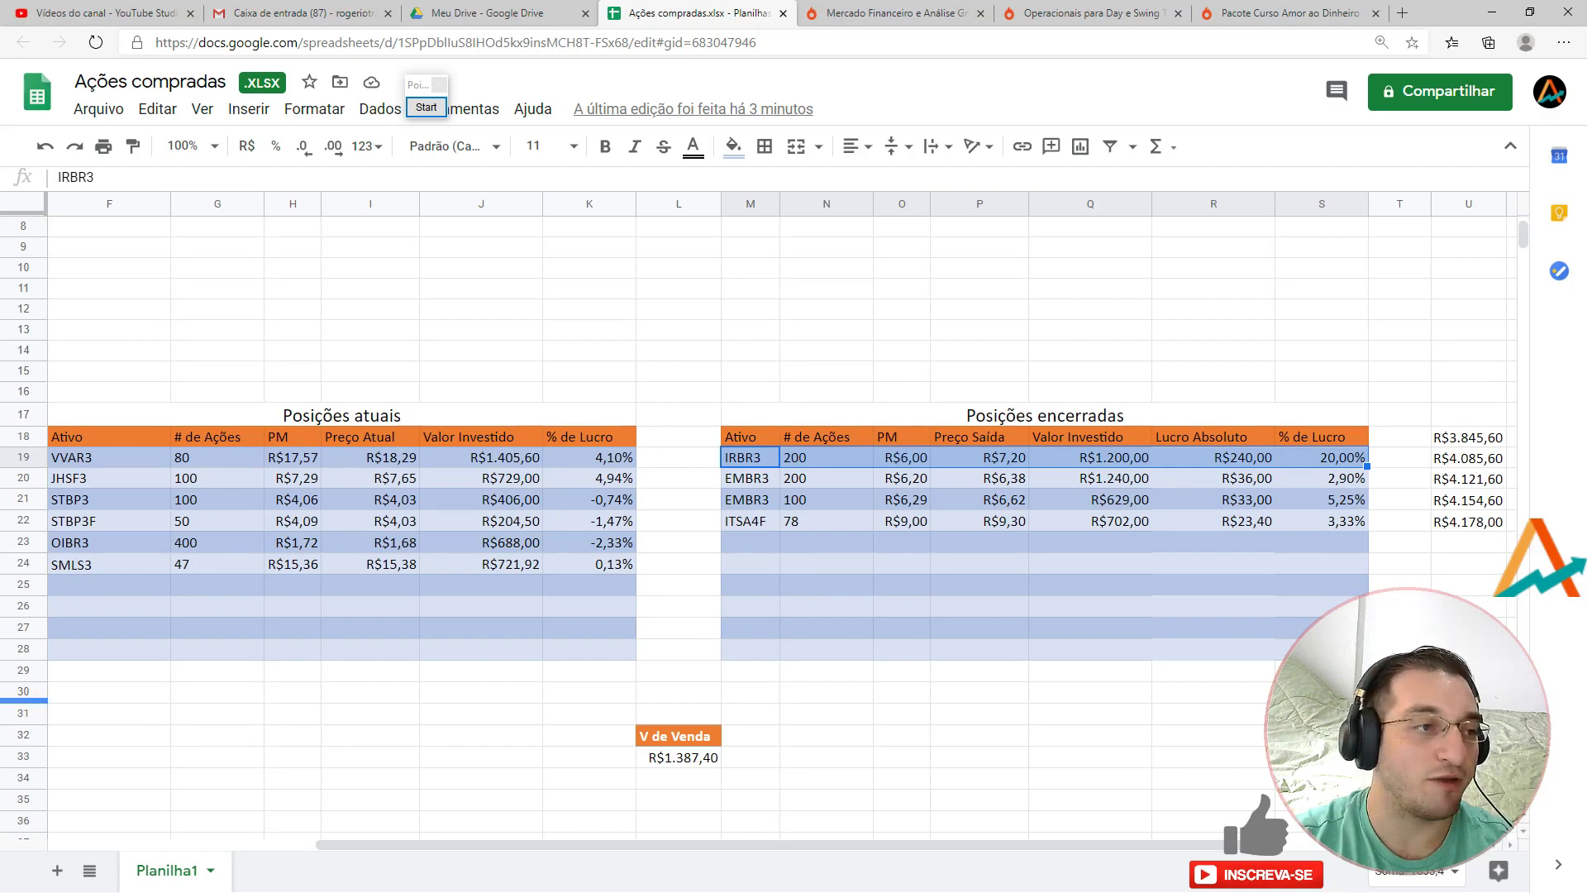
- Switch to the trading platform and load SMLS3 in the 15-minute chart
key(alt+Tab)
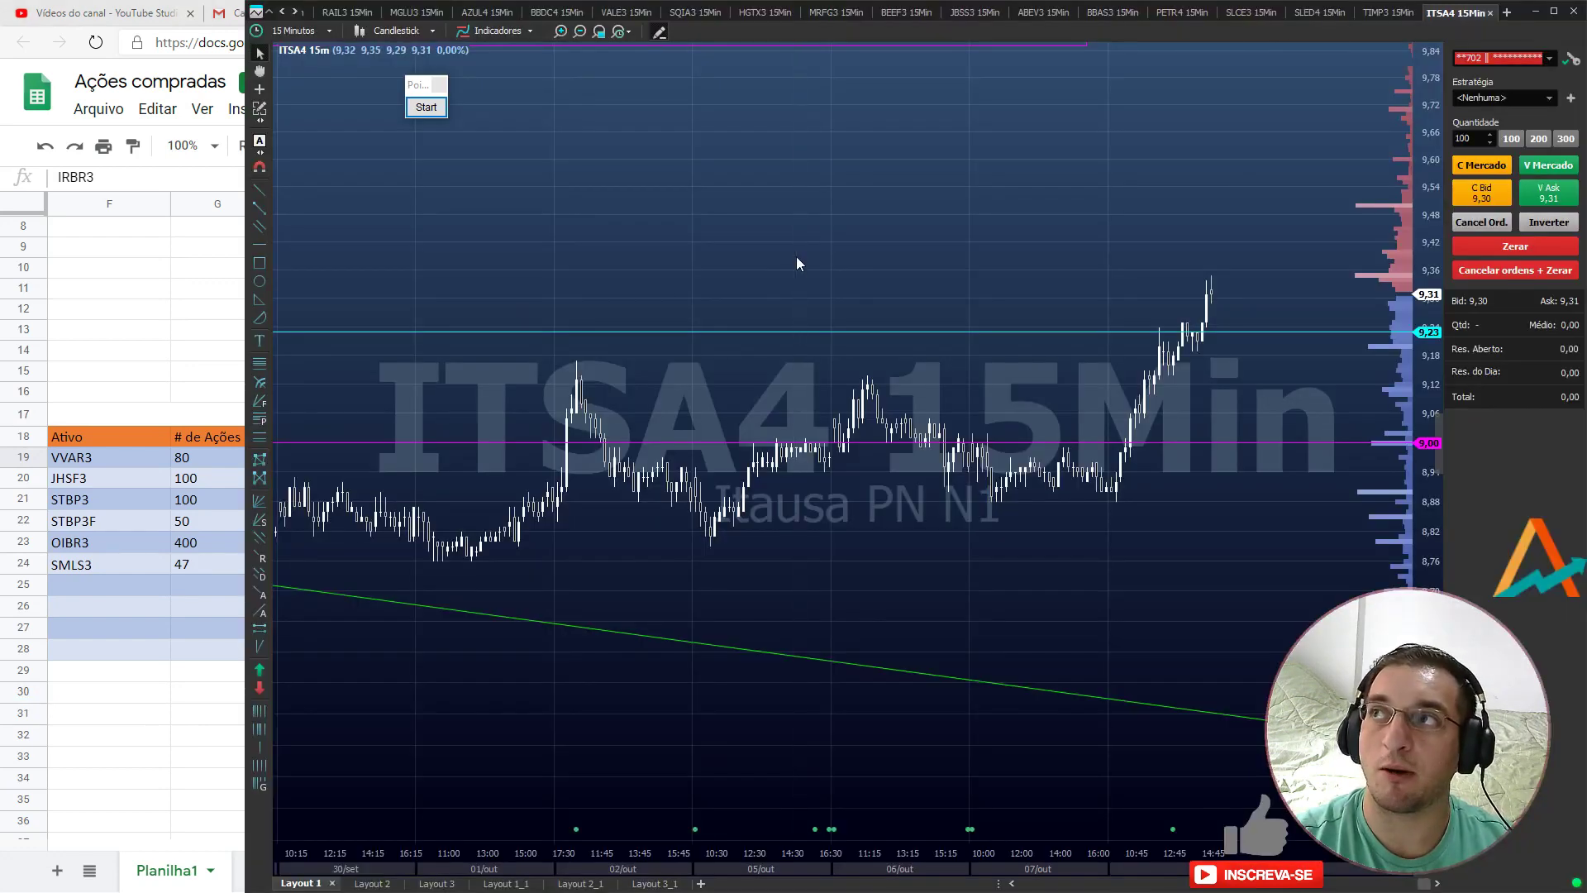
text(SMLS3)
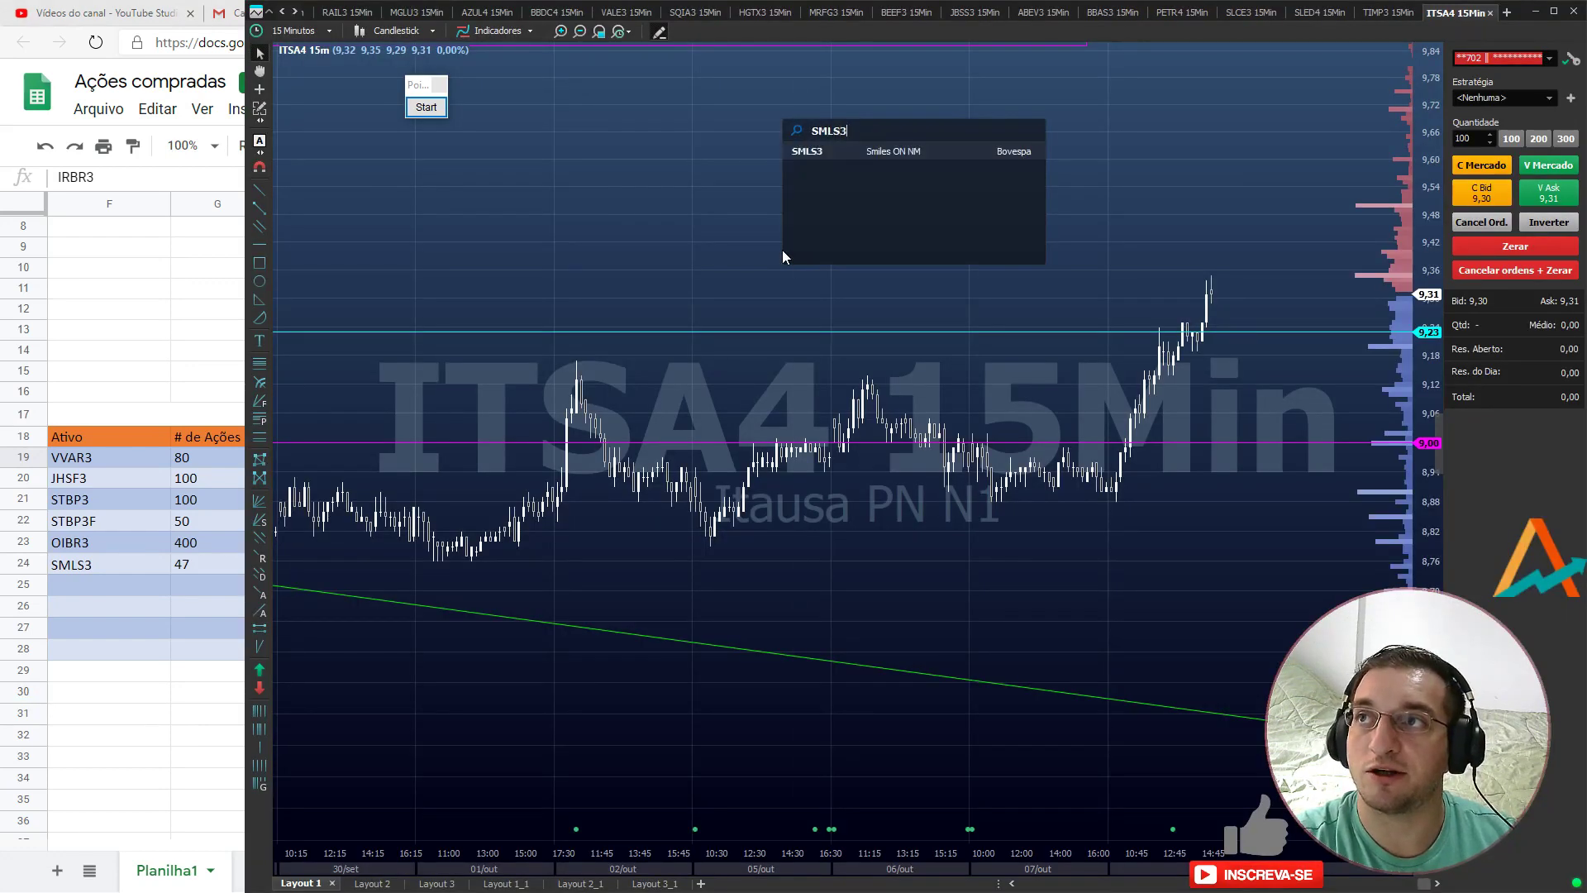
key(Return)
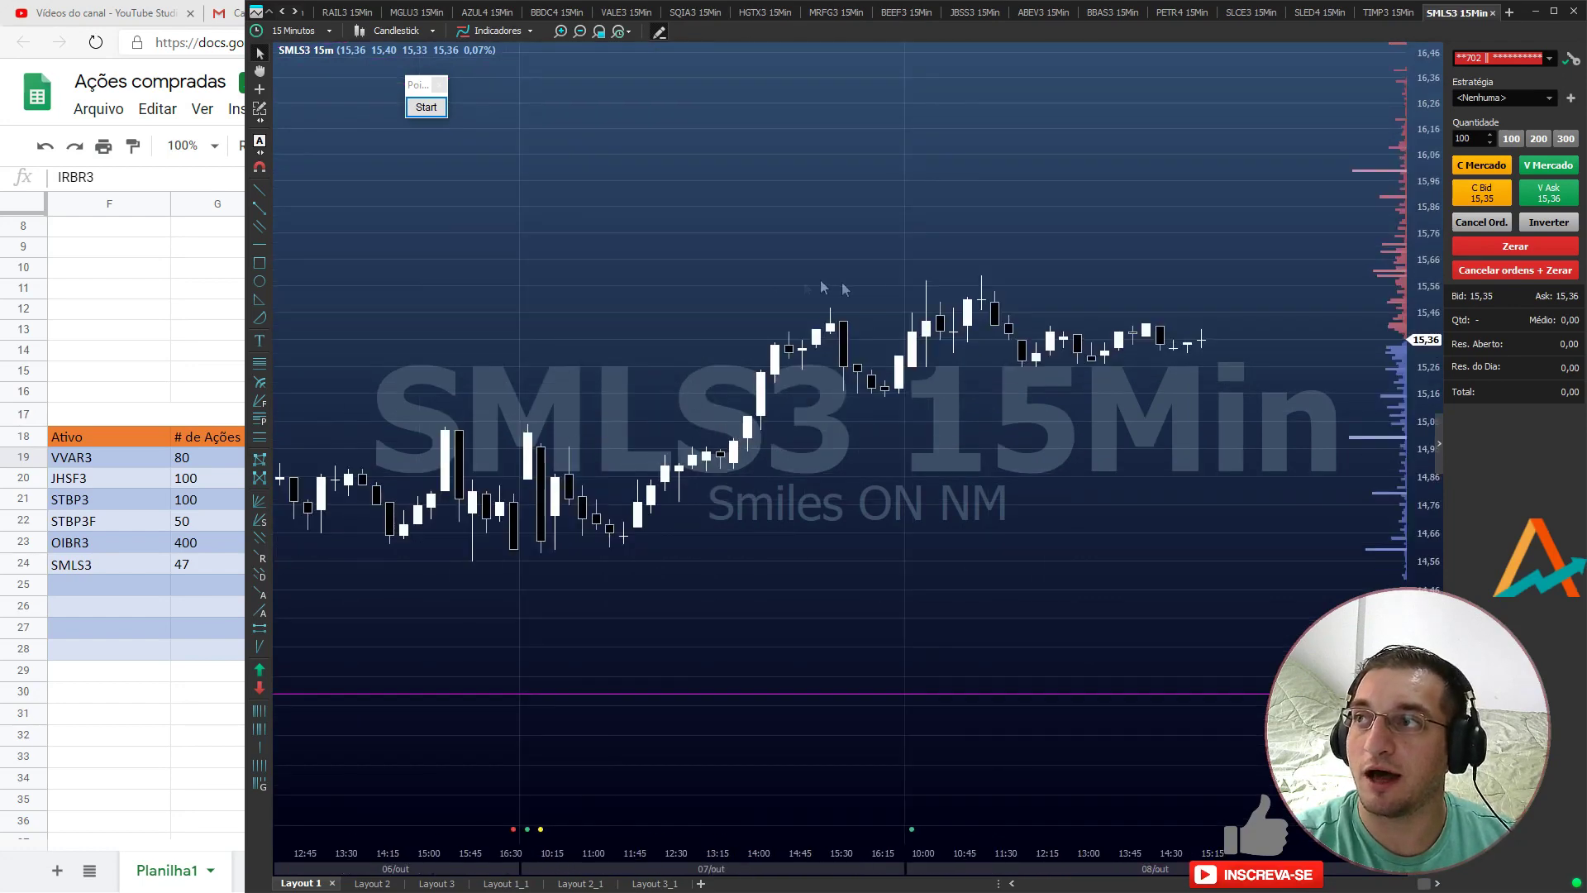
- Check the SMLS3 share count, average price and current price in the spreadsheet against its chart and order book in the trading platform
key(alt+Tab)
click(207, 568)
click(304, 571)
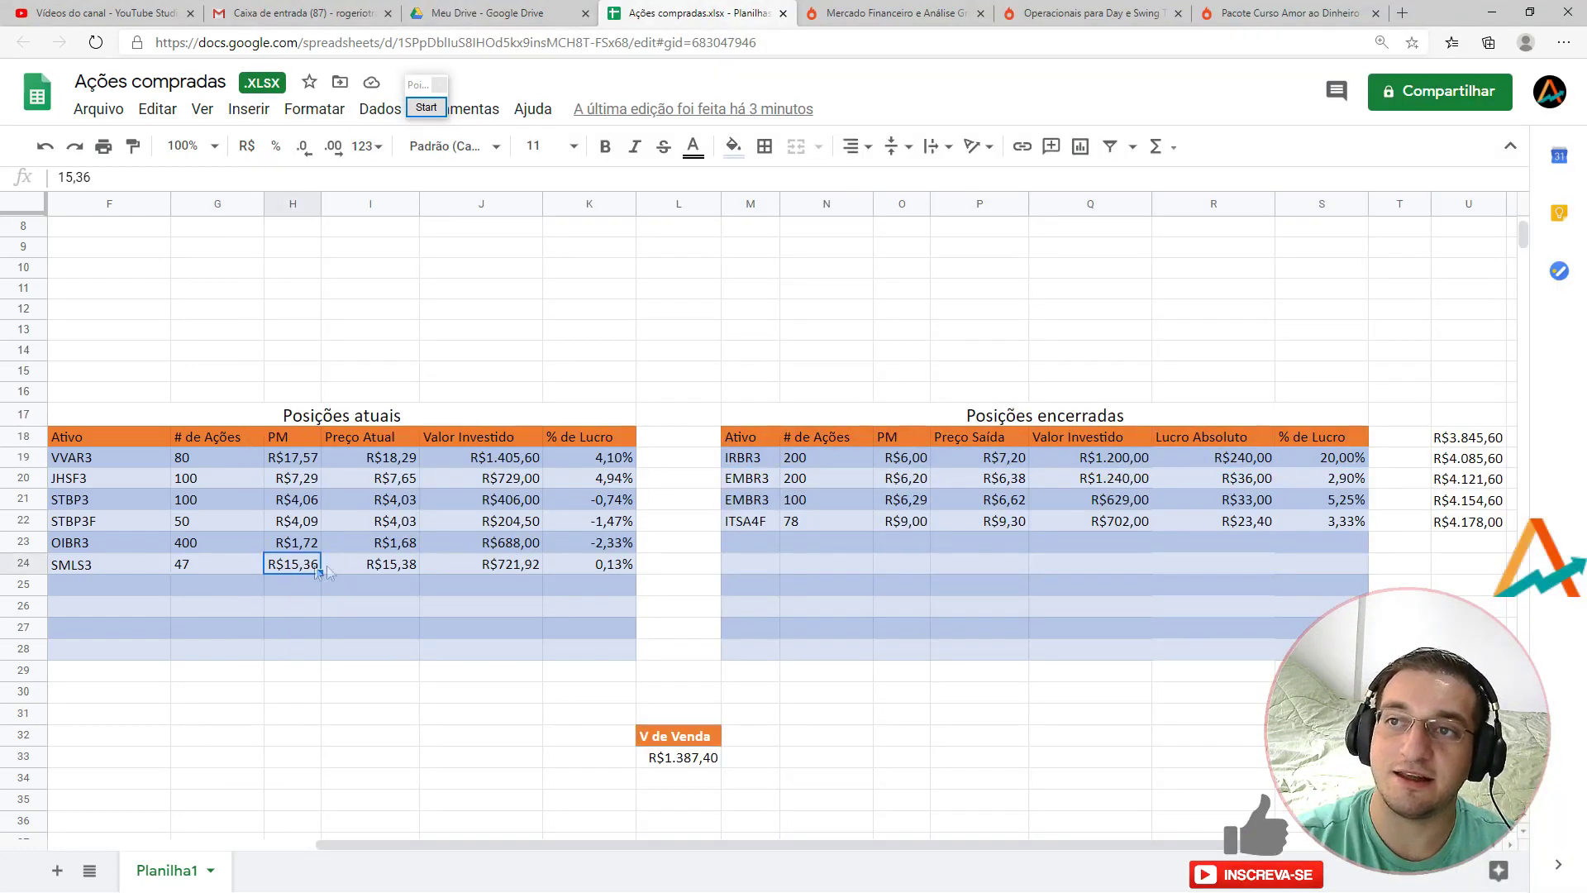
click(330, 573)
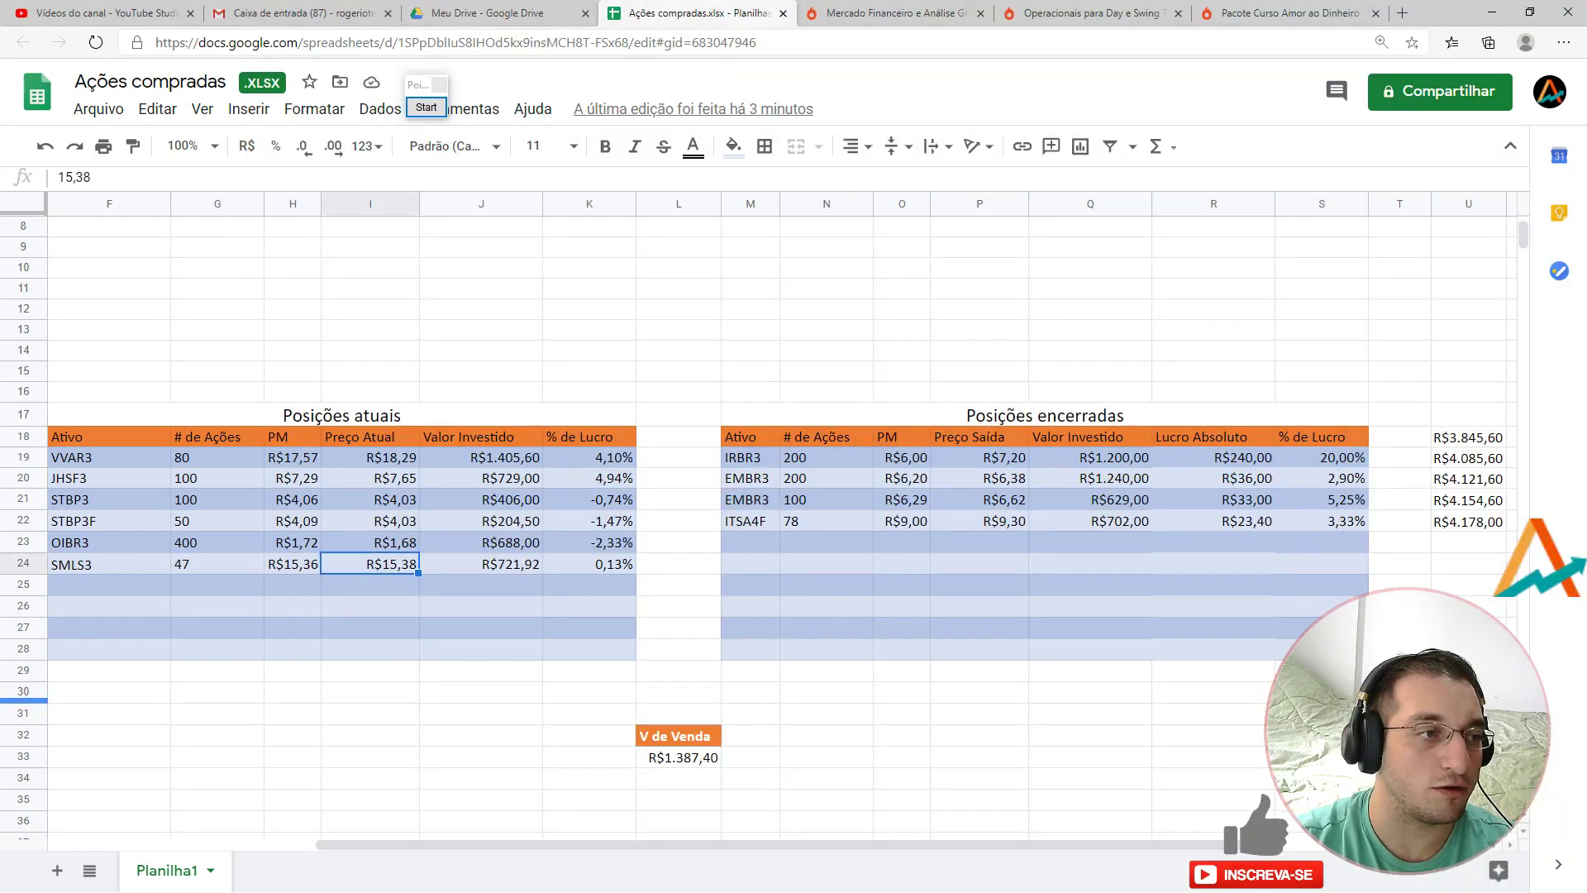
key(alt+Tab)
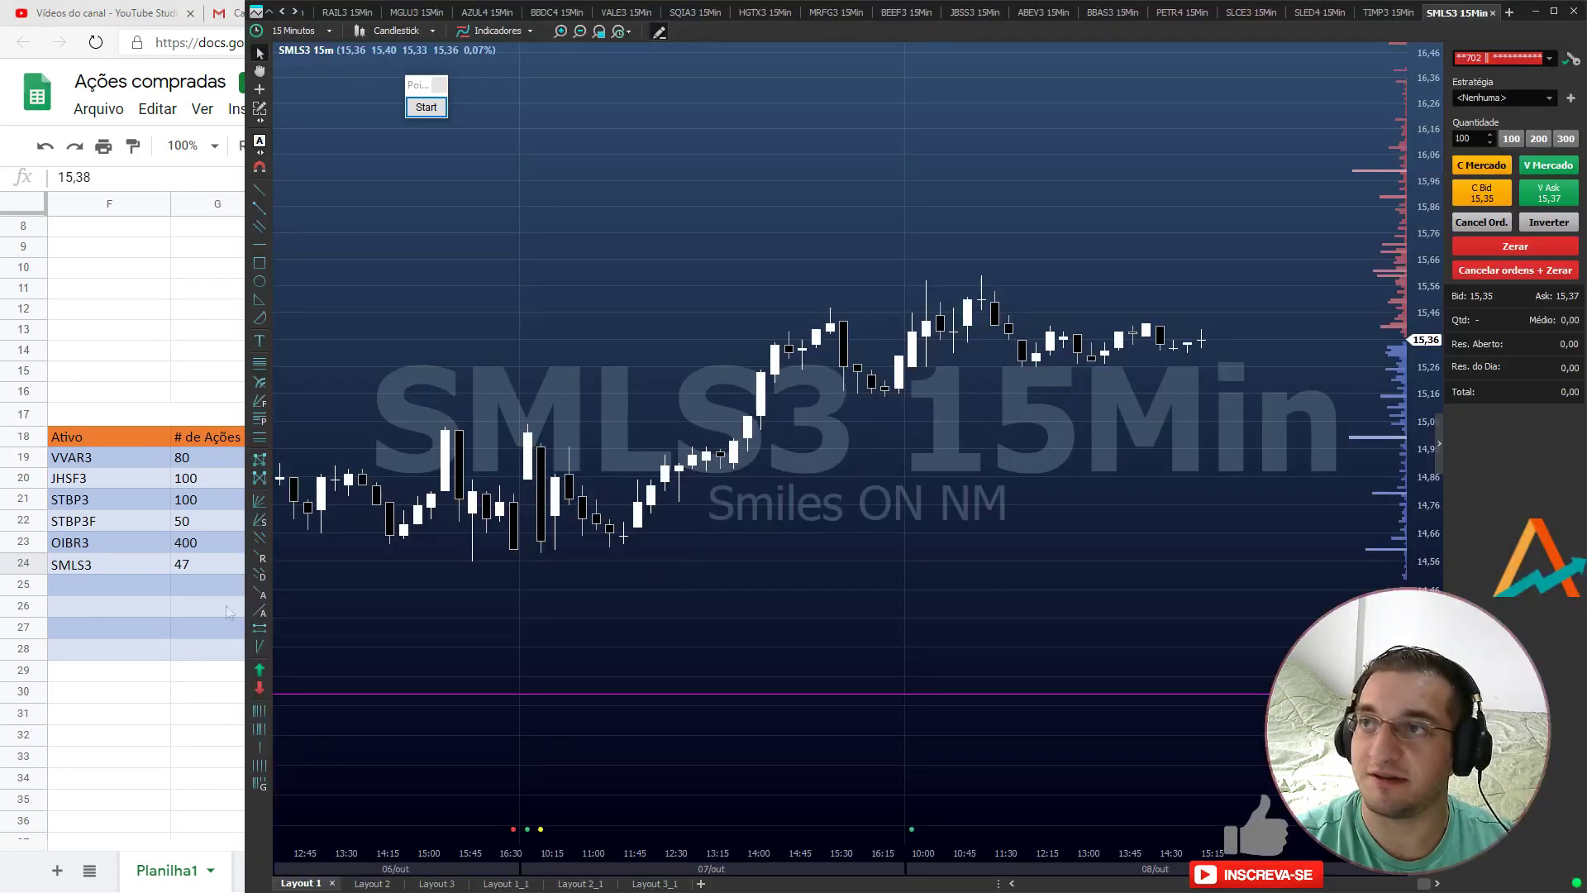
key(alt+Tab)
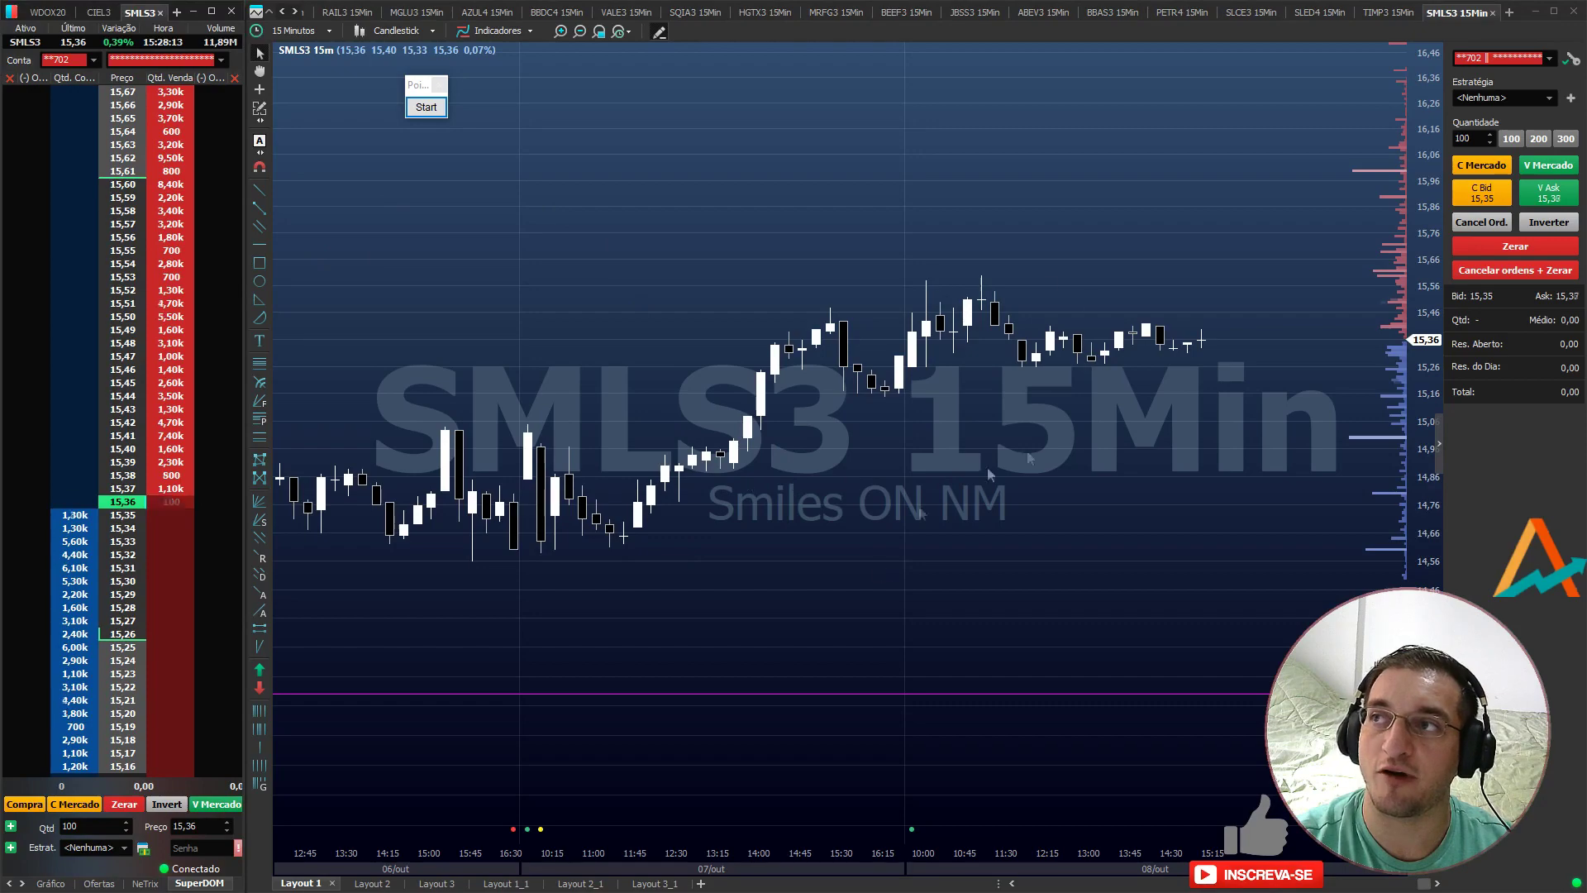
- Measure the percentage rise on the SMLS3 15-minute chart from the 05/out low to the latest candle
scroll(1115, 438, down, 10)
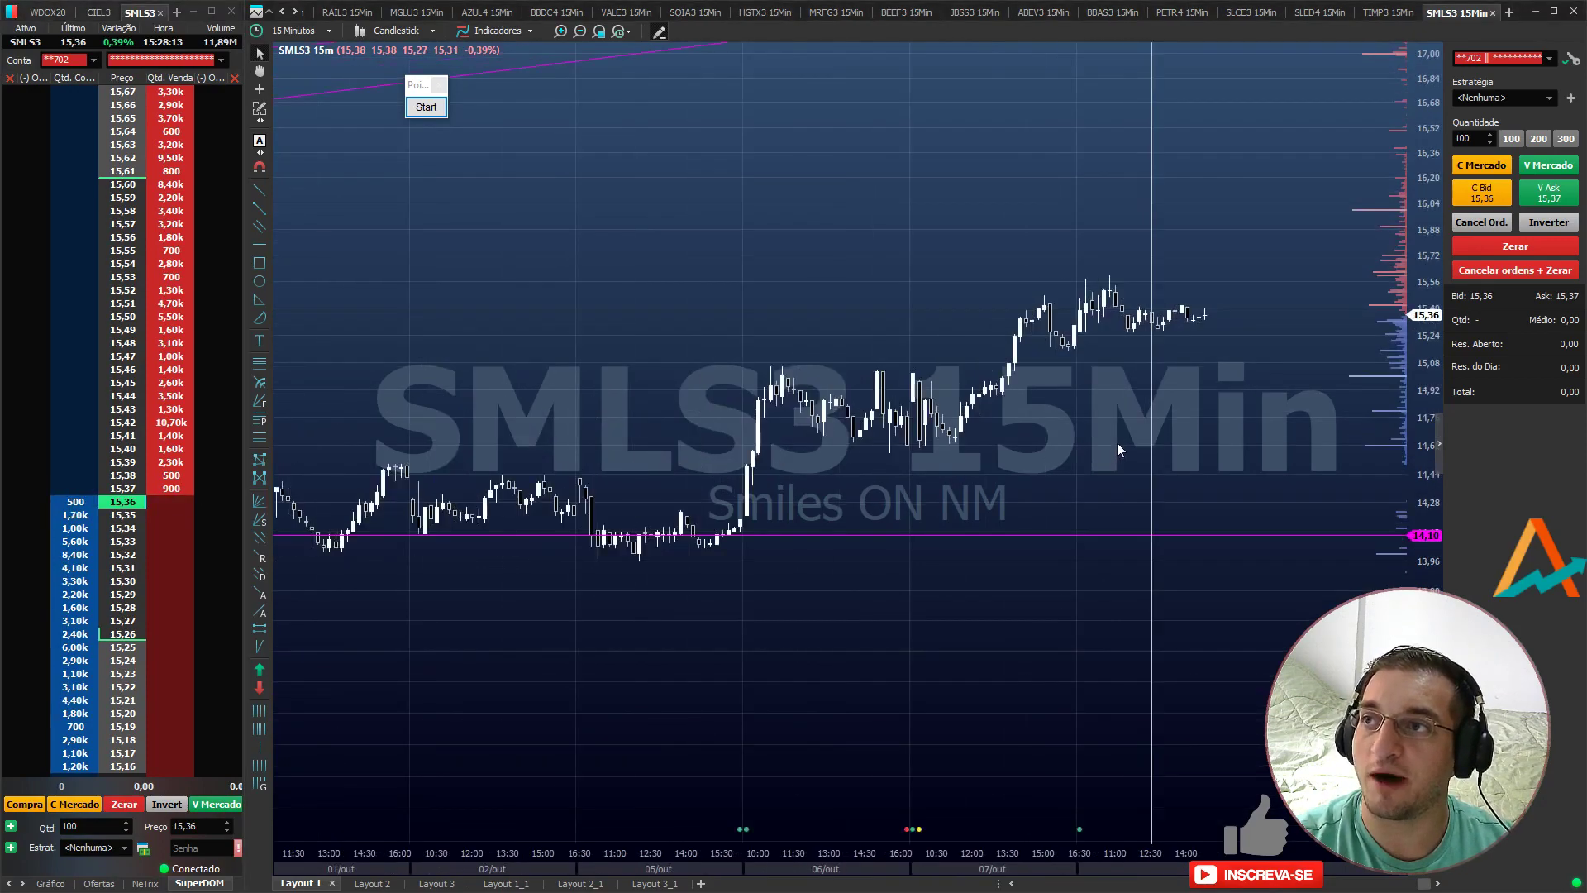
scroll(1096, 440, up, 5)
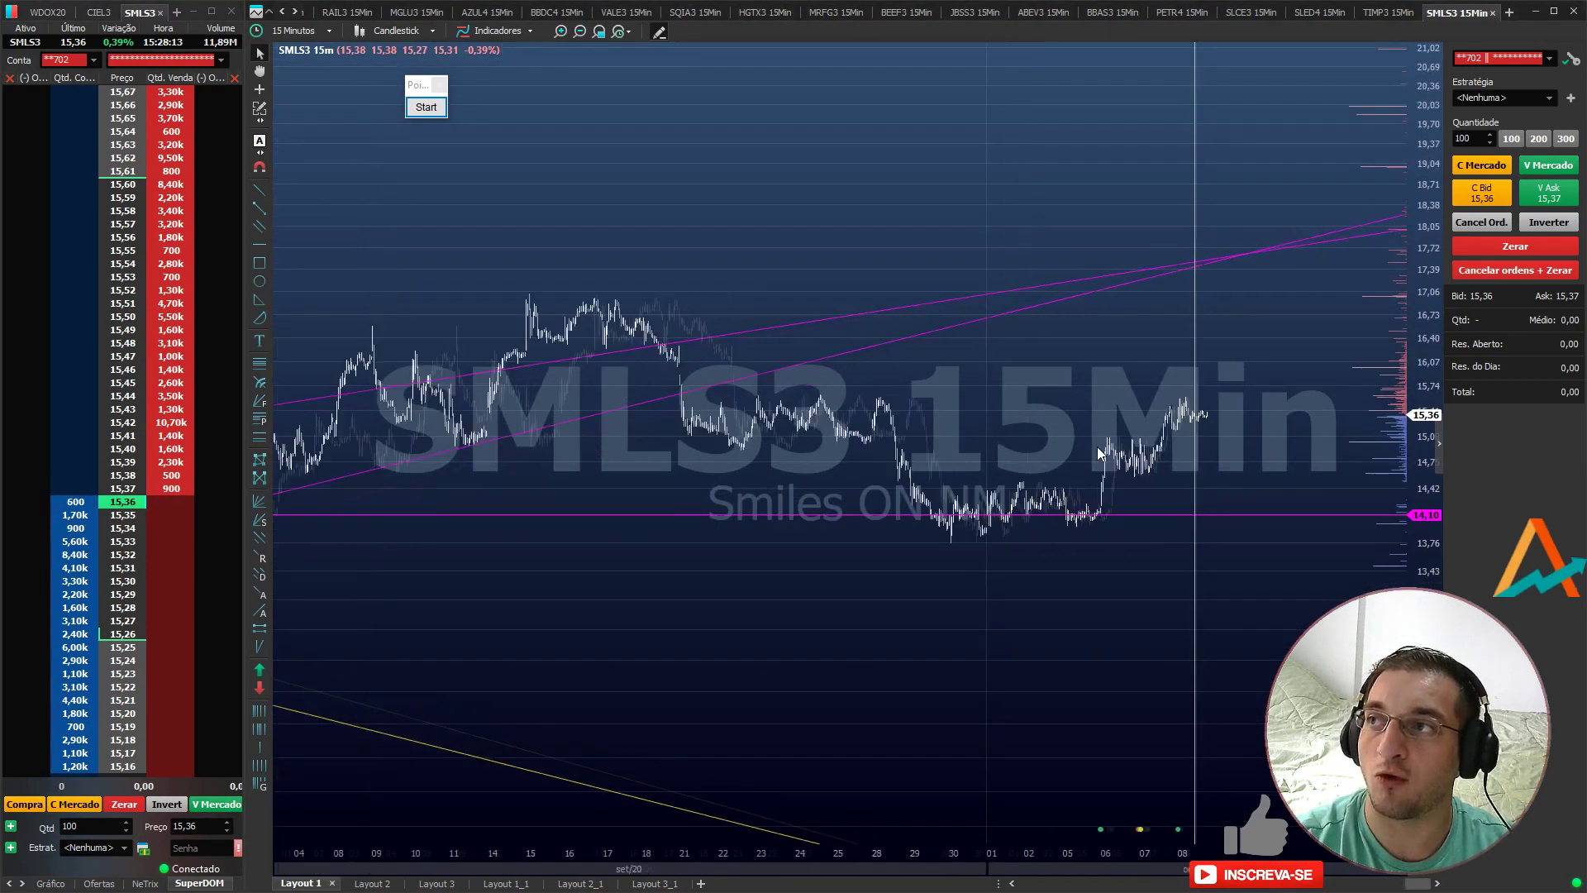
mouse_move(1005, 520)
mouse_down()
mouse_move(1265, 393)
mouse_move(1297, 395)
mouse_up()
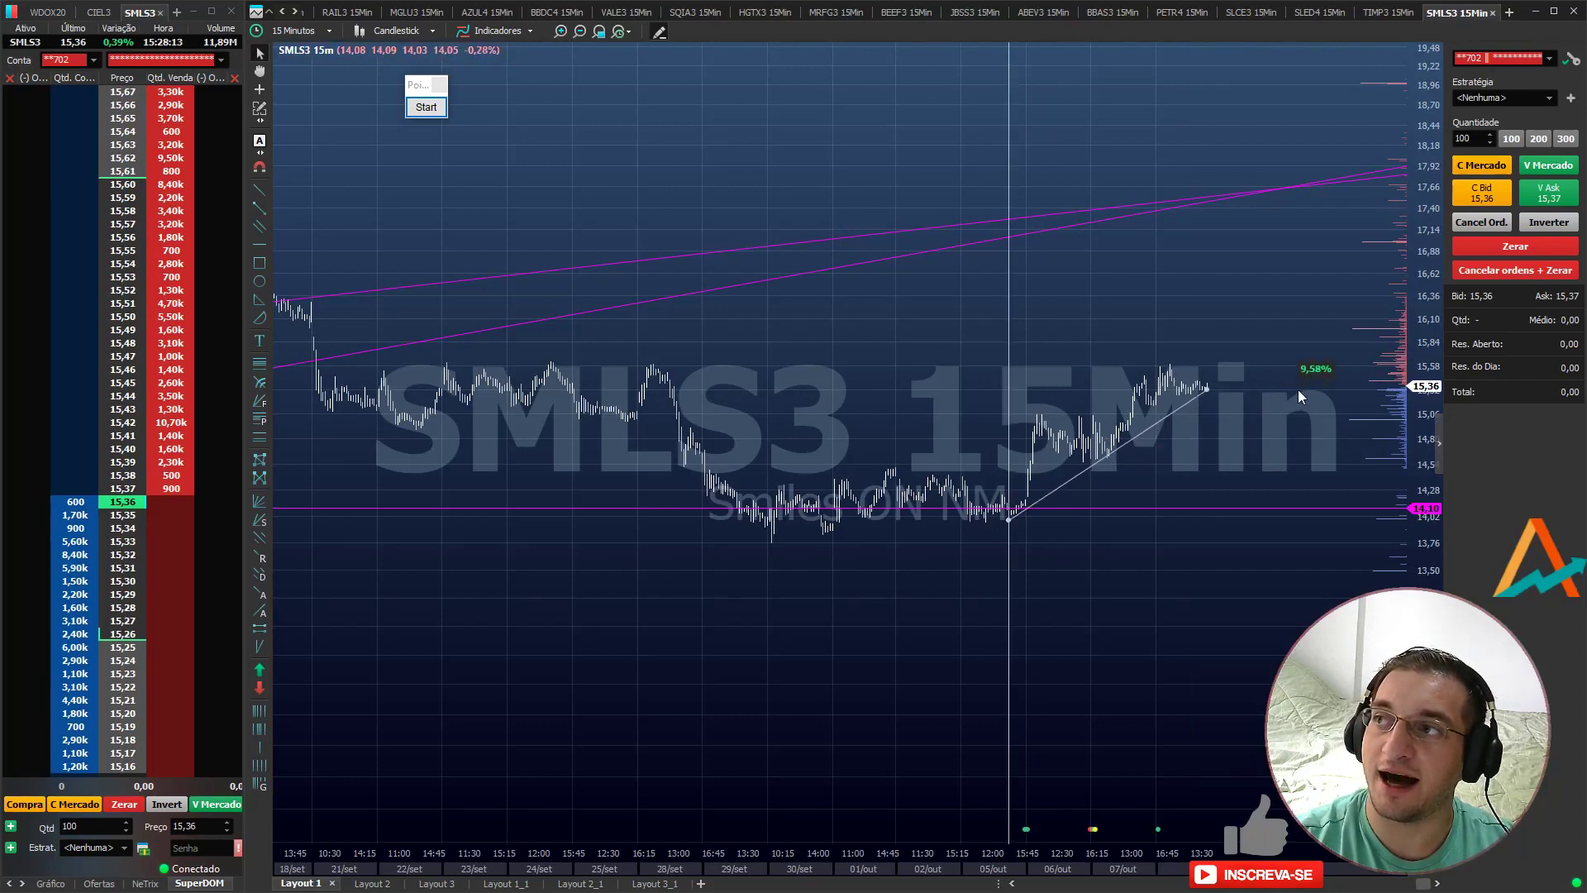
- Annotate the SMLS3 chart with a rising trendline, a horizontal support line and a projected zigzag decline in red, and clear the annotations
click(426, 106)
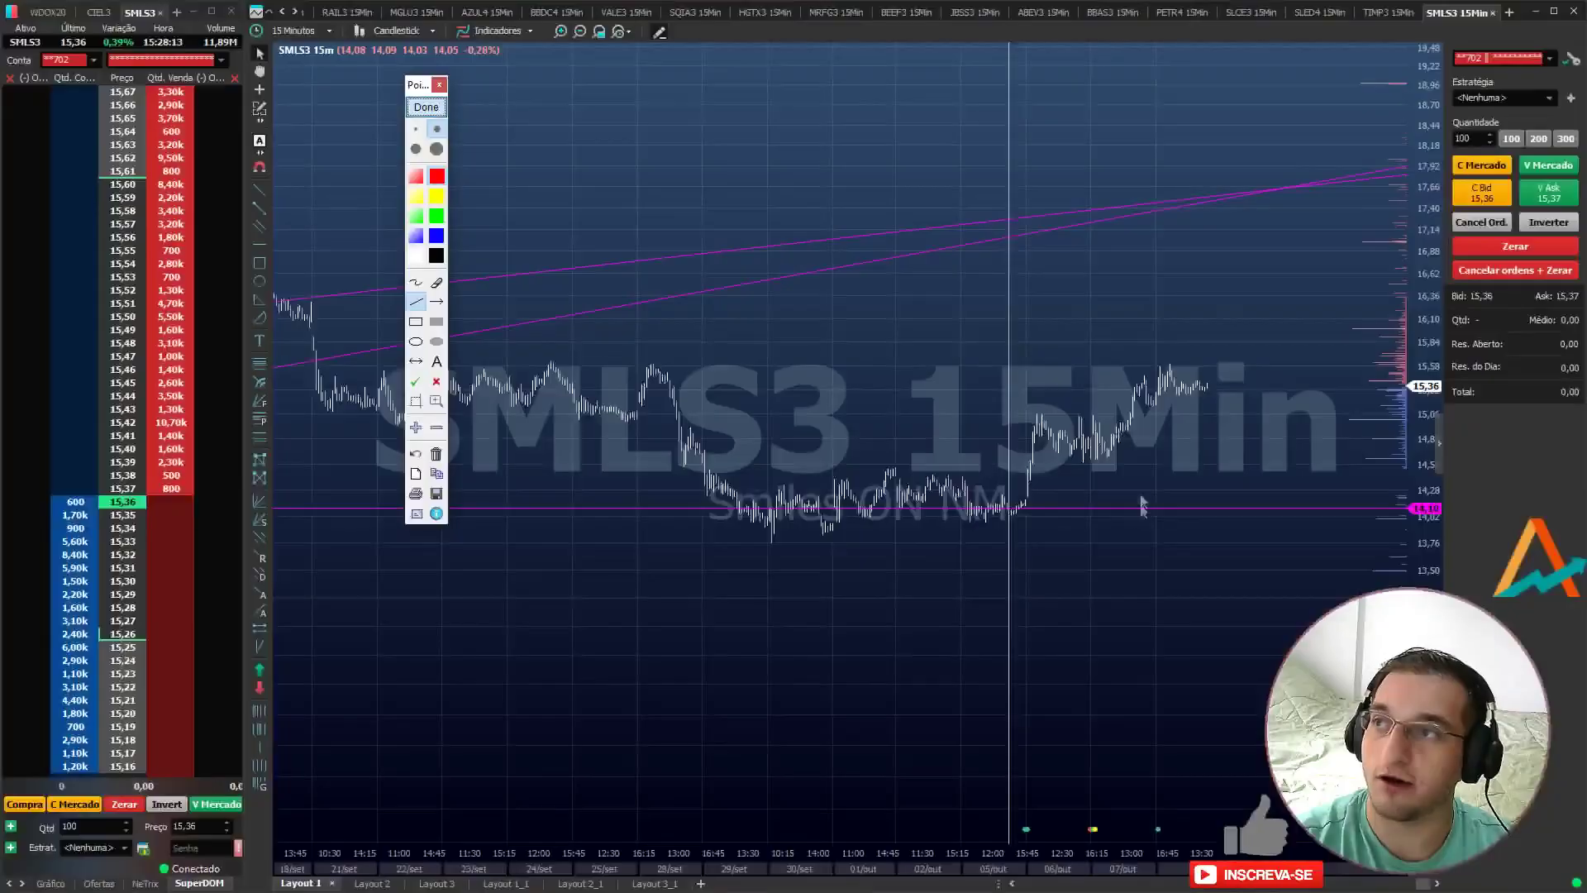
mouse_move(1008, 521)
mouse_down()
mouse_move(1265, 356)
mouse_move(1214, 419)
mouse_up()
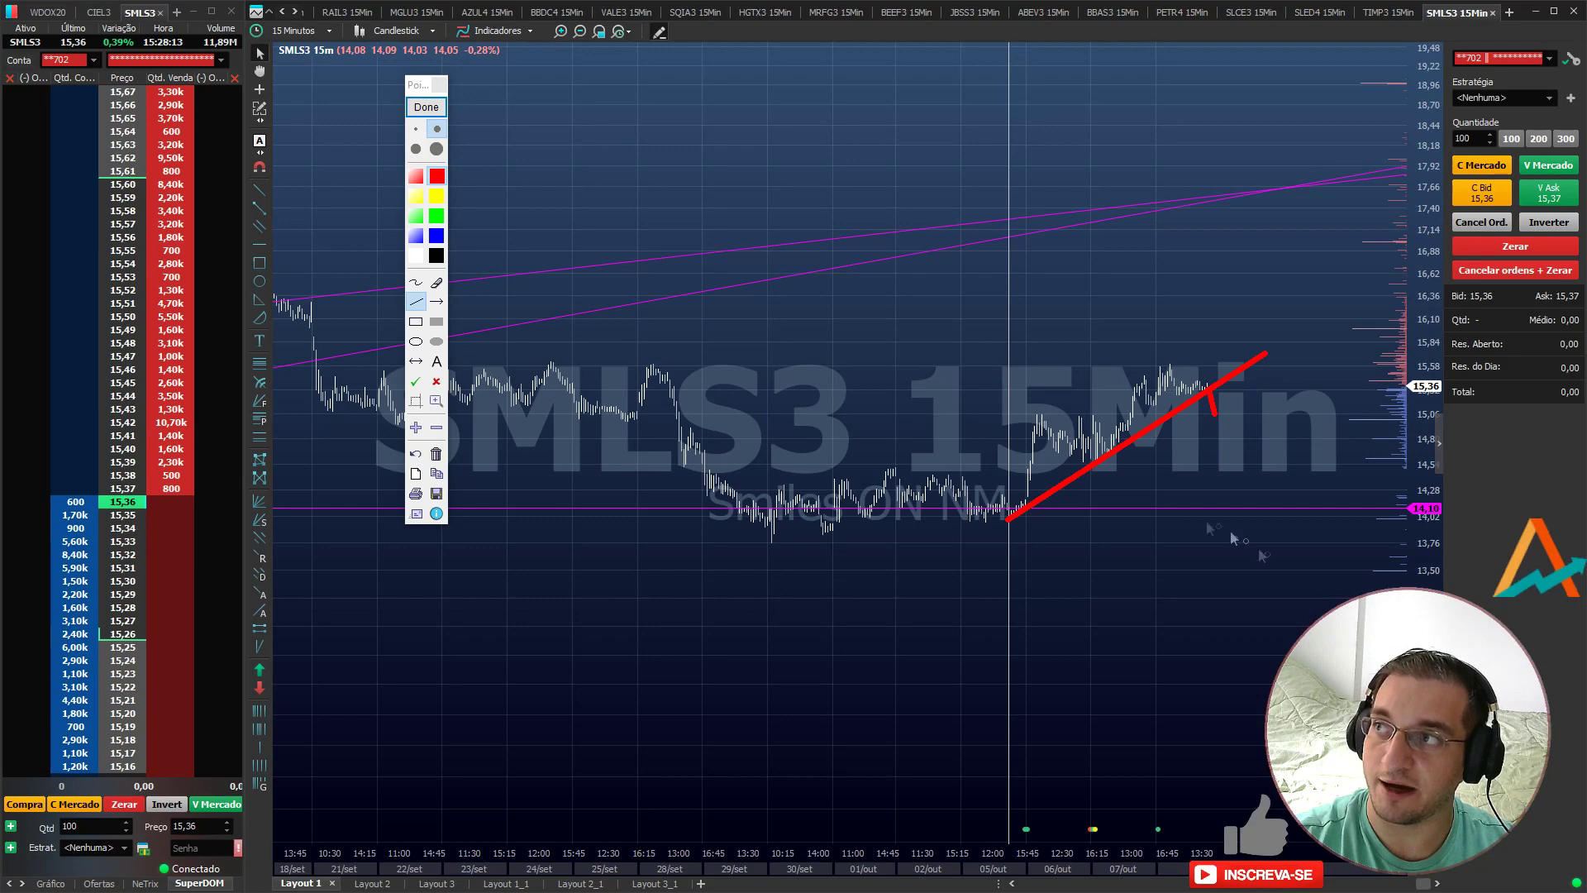
drag(1034, 412, 1326, 414)
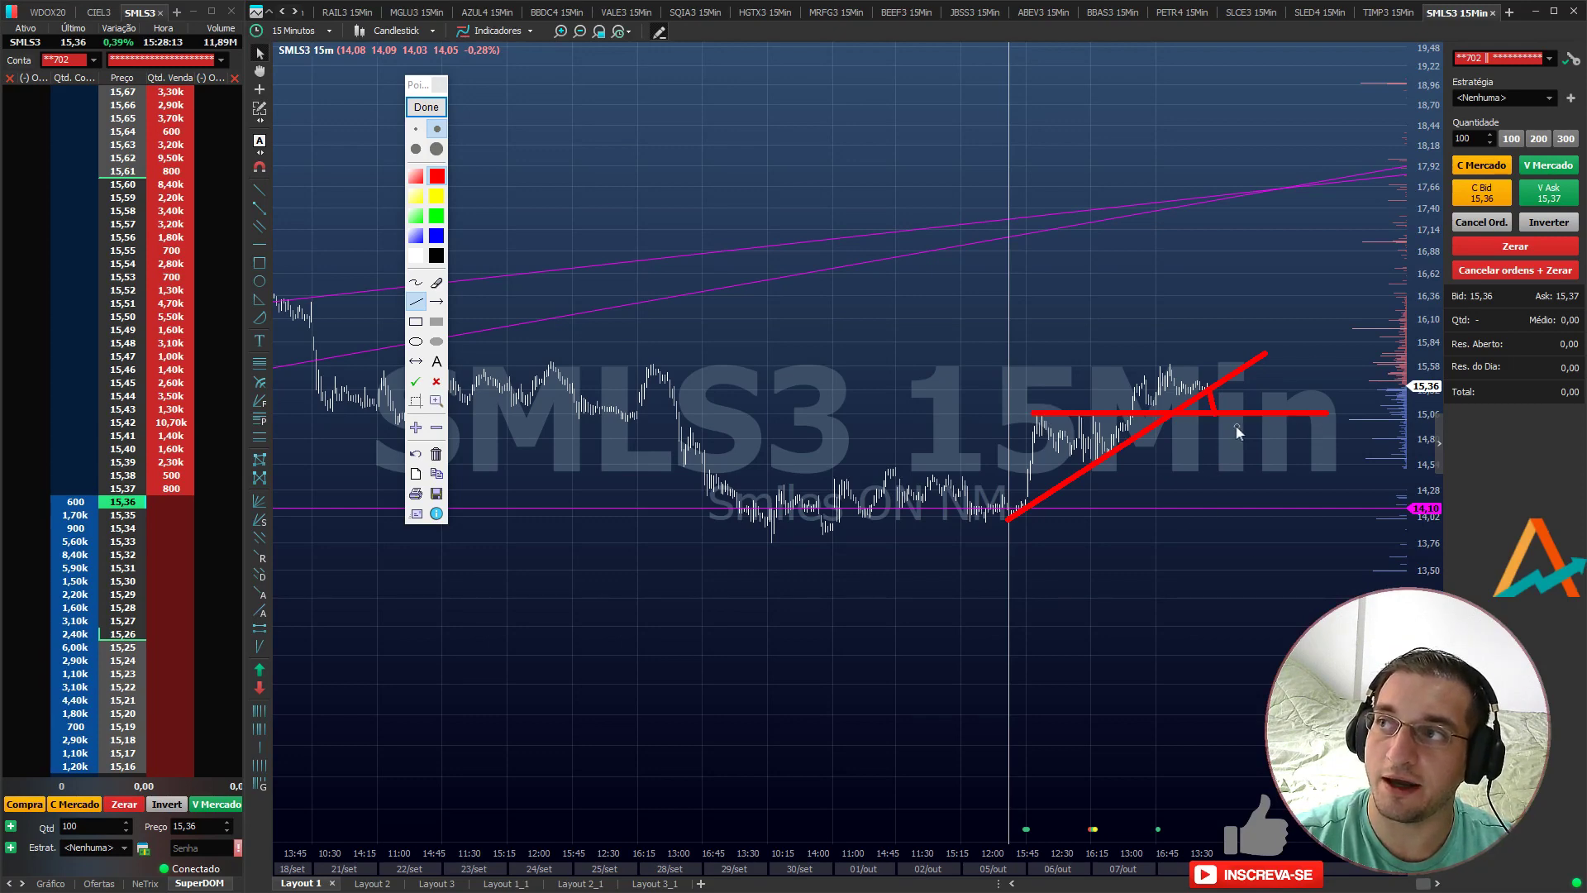
drag(1218, 415, 1237, 376)
mouse_move(1237, 376)
mouse_down()
mouse_move(1282, 503)
mouse_move(1281, 479)
mouse_up()
mouse_move(1281, 479)
mouse_down()
mouse_move(1231, 446)
mouse_move(1292, 444)
mouse_up()
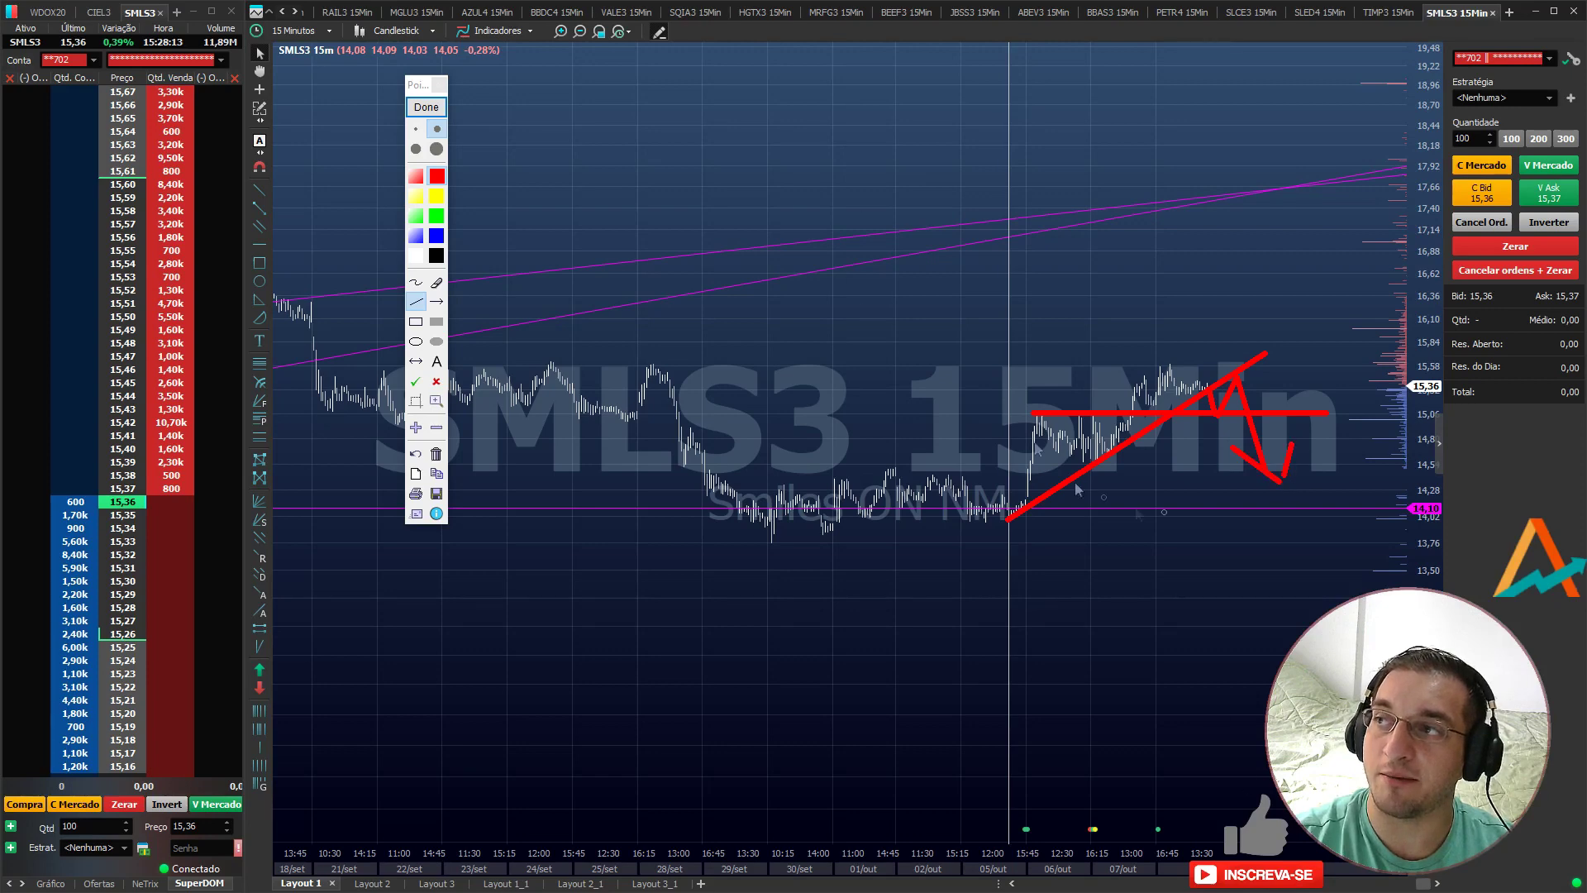
click(426, 107)
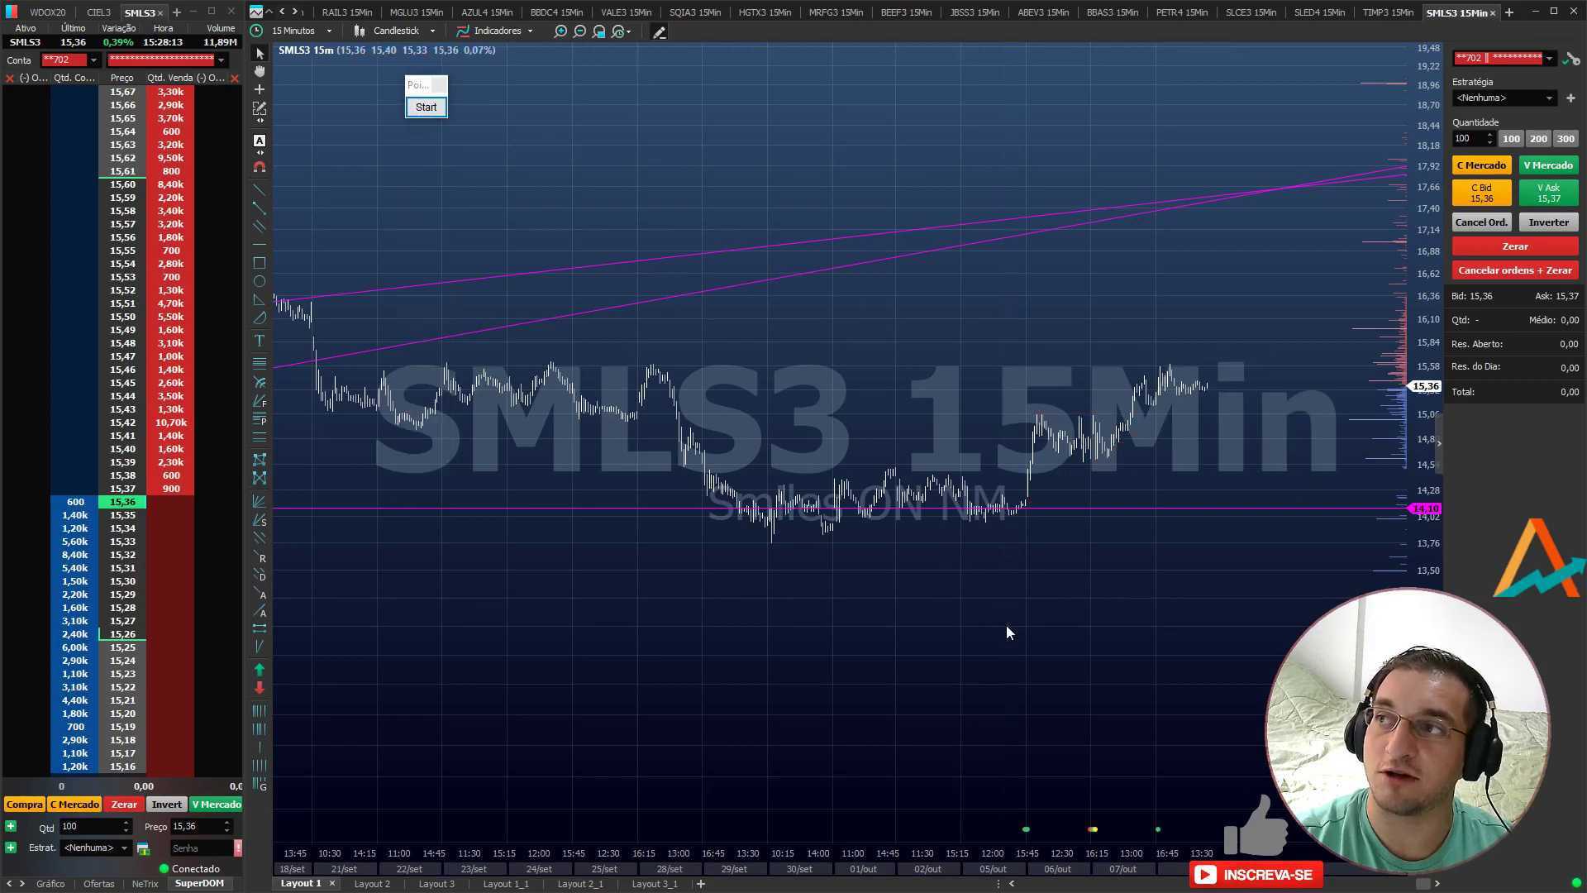
- Examine the SMLS3 price history on the 15-minute chart, comparing the October rise with the movement since March
scroll(1115, 586, up, 3)
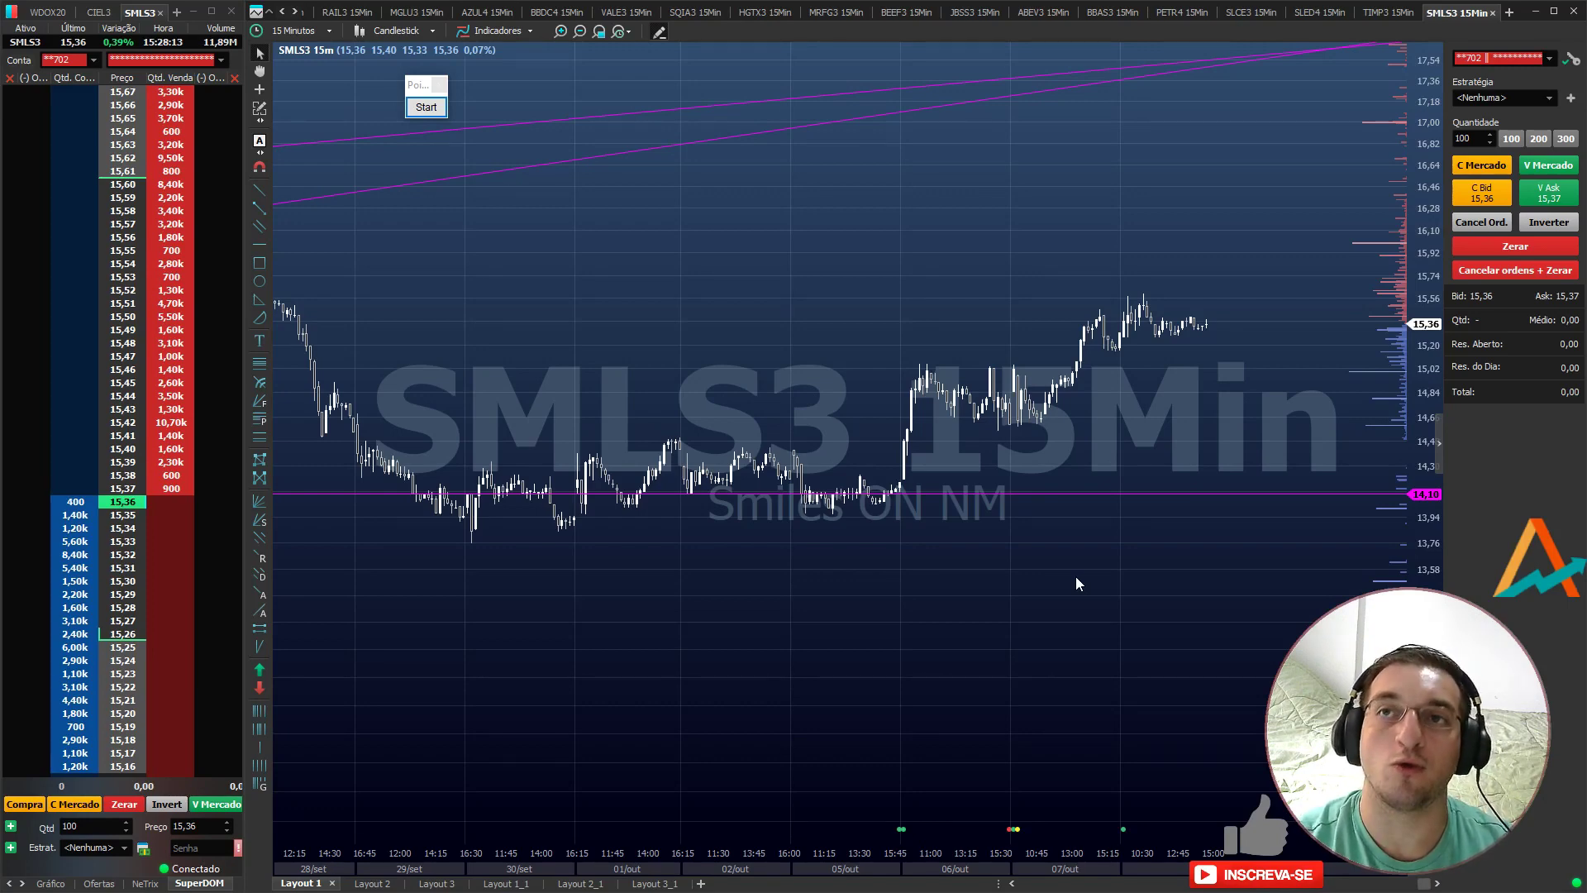
scroll(1099, 570, up, 5)
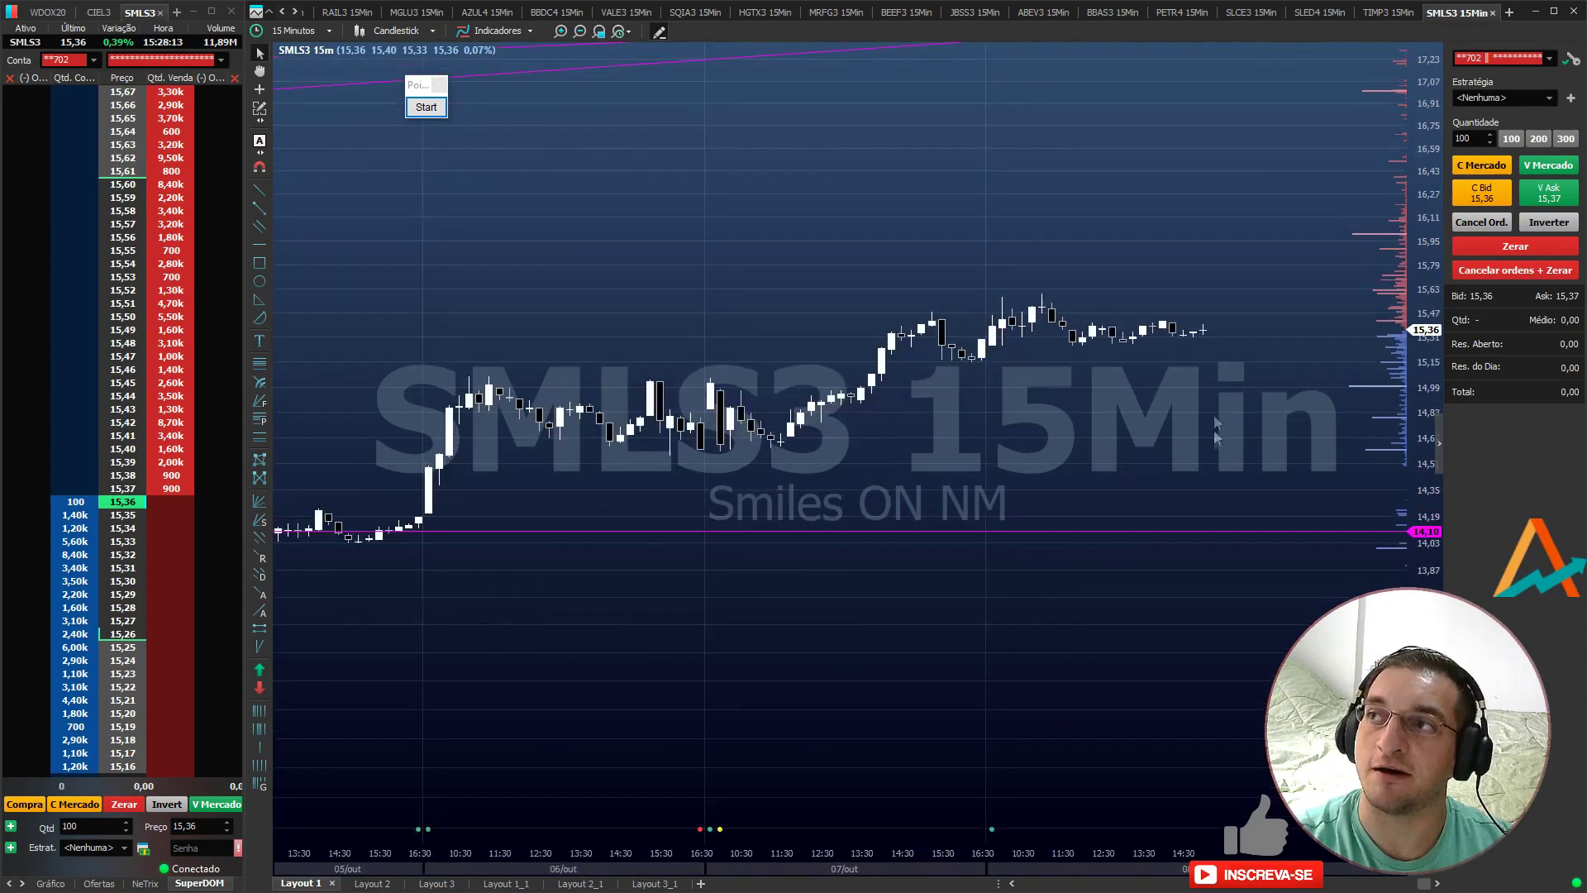
scroll(920, 347, down, 5)
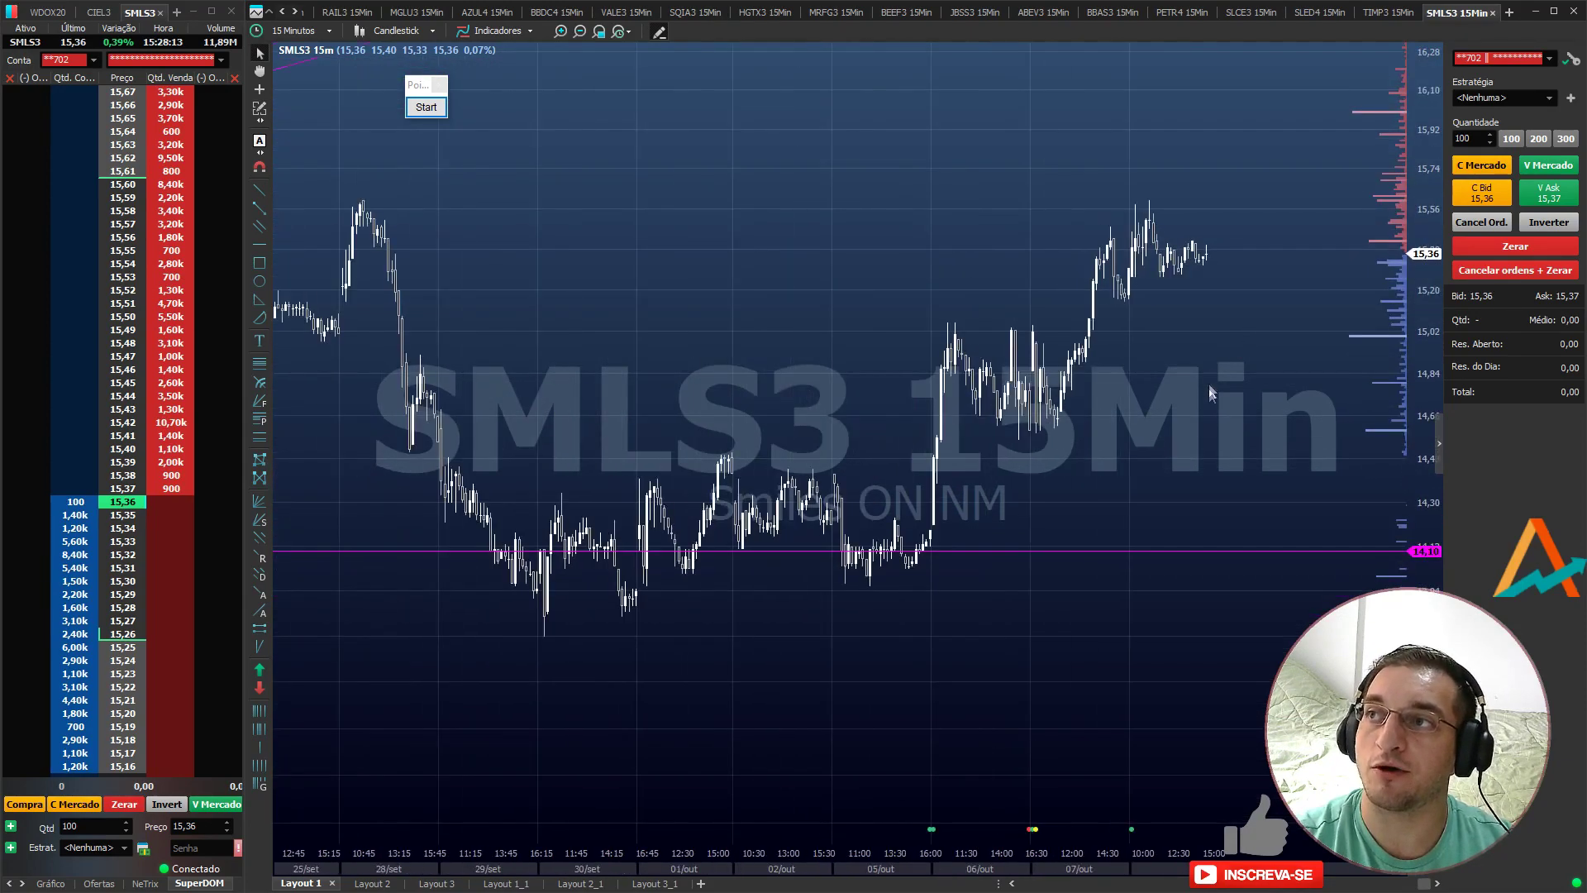
scroll(738, 310, down, 4)
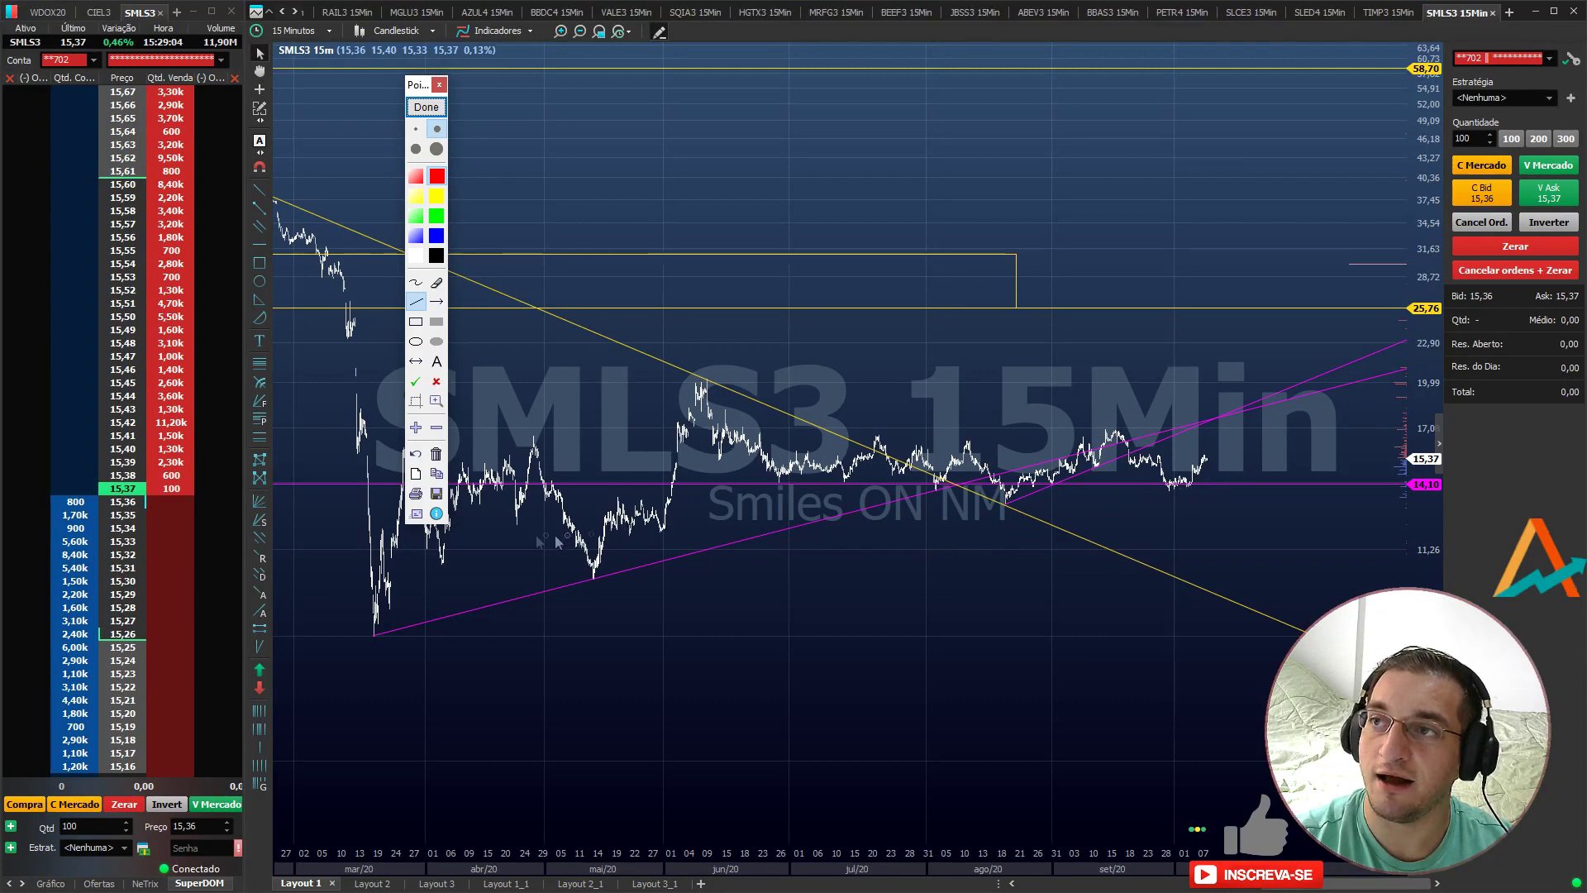
click(426, 106)
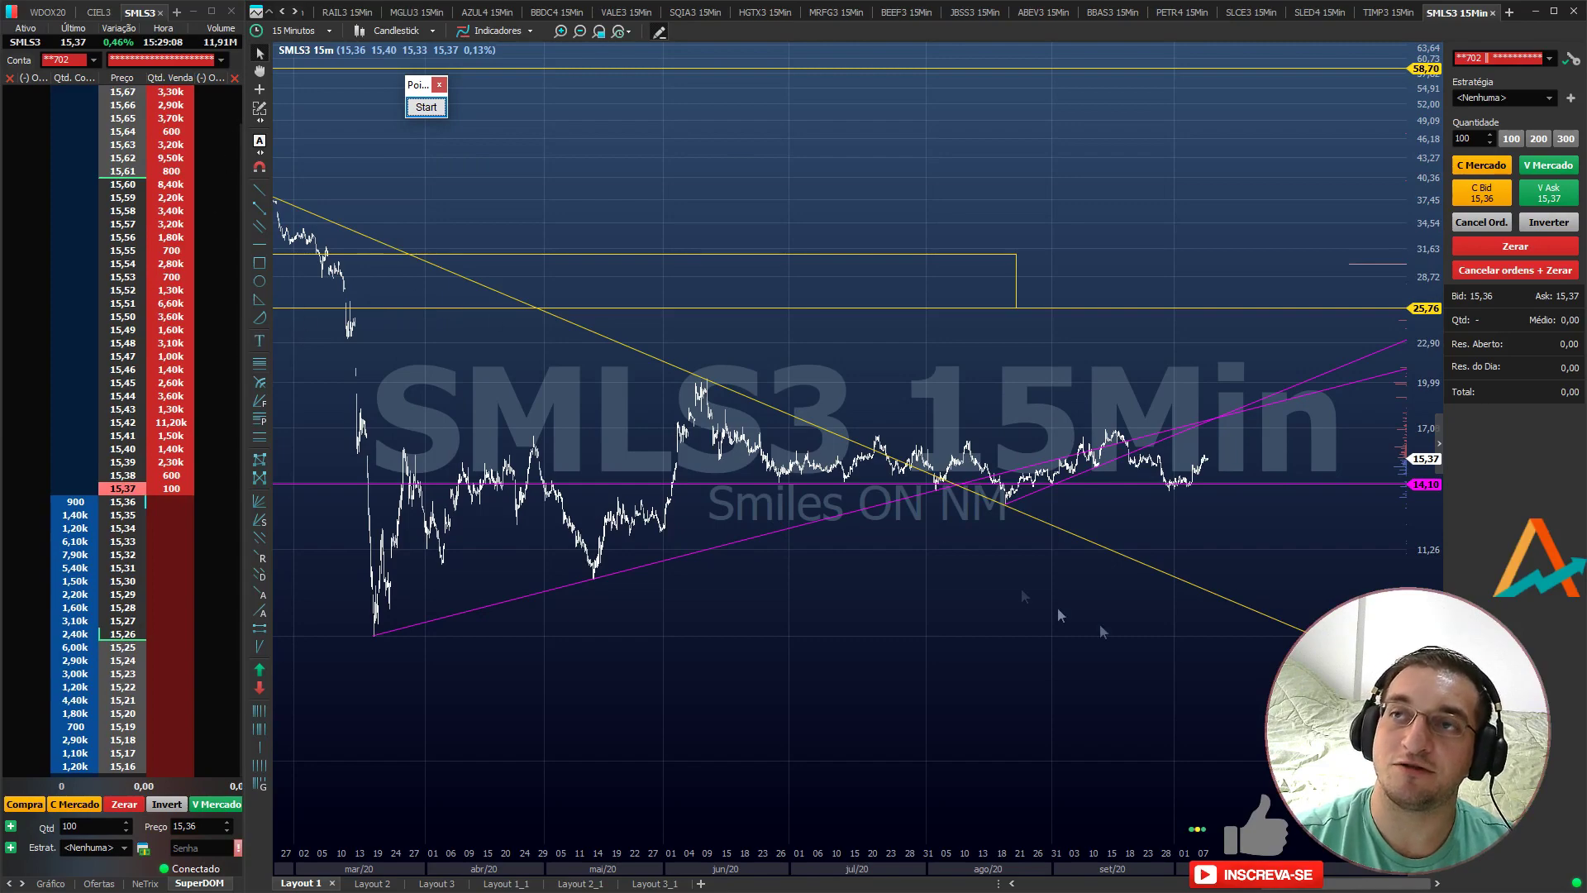
click(1017, 620)
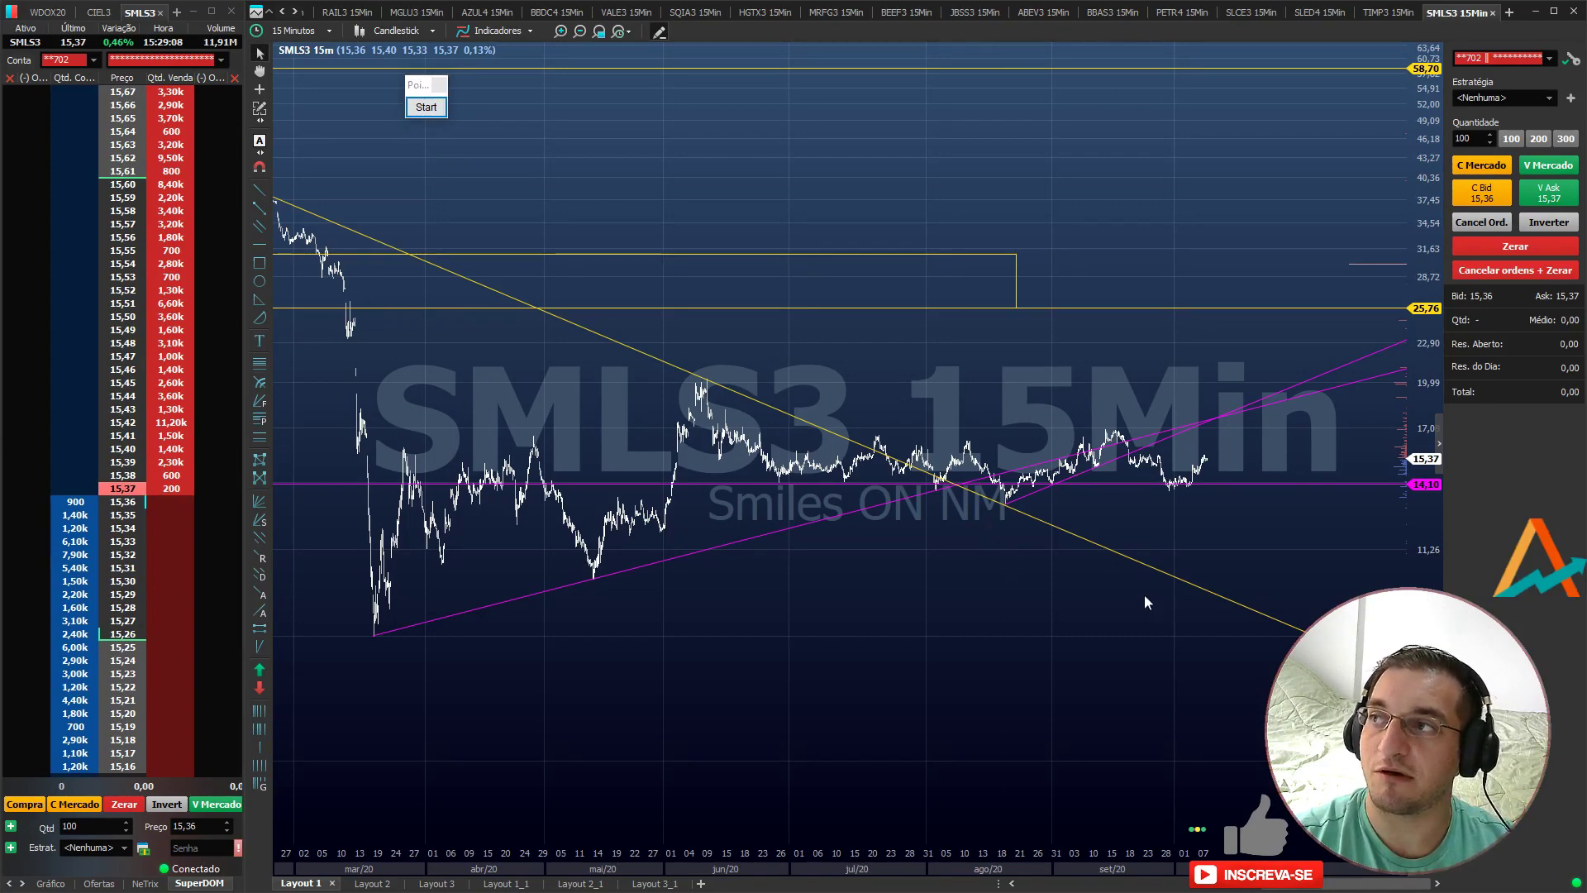
scroll(1140, 608, up, 10)
scroll(1144, 446, up, 6)
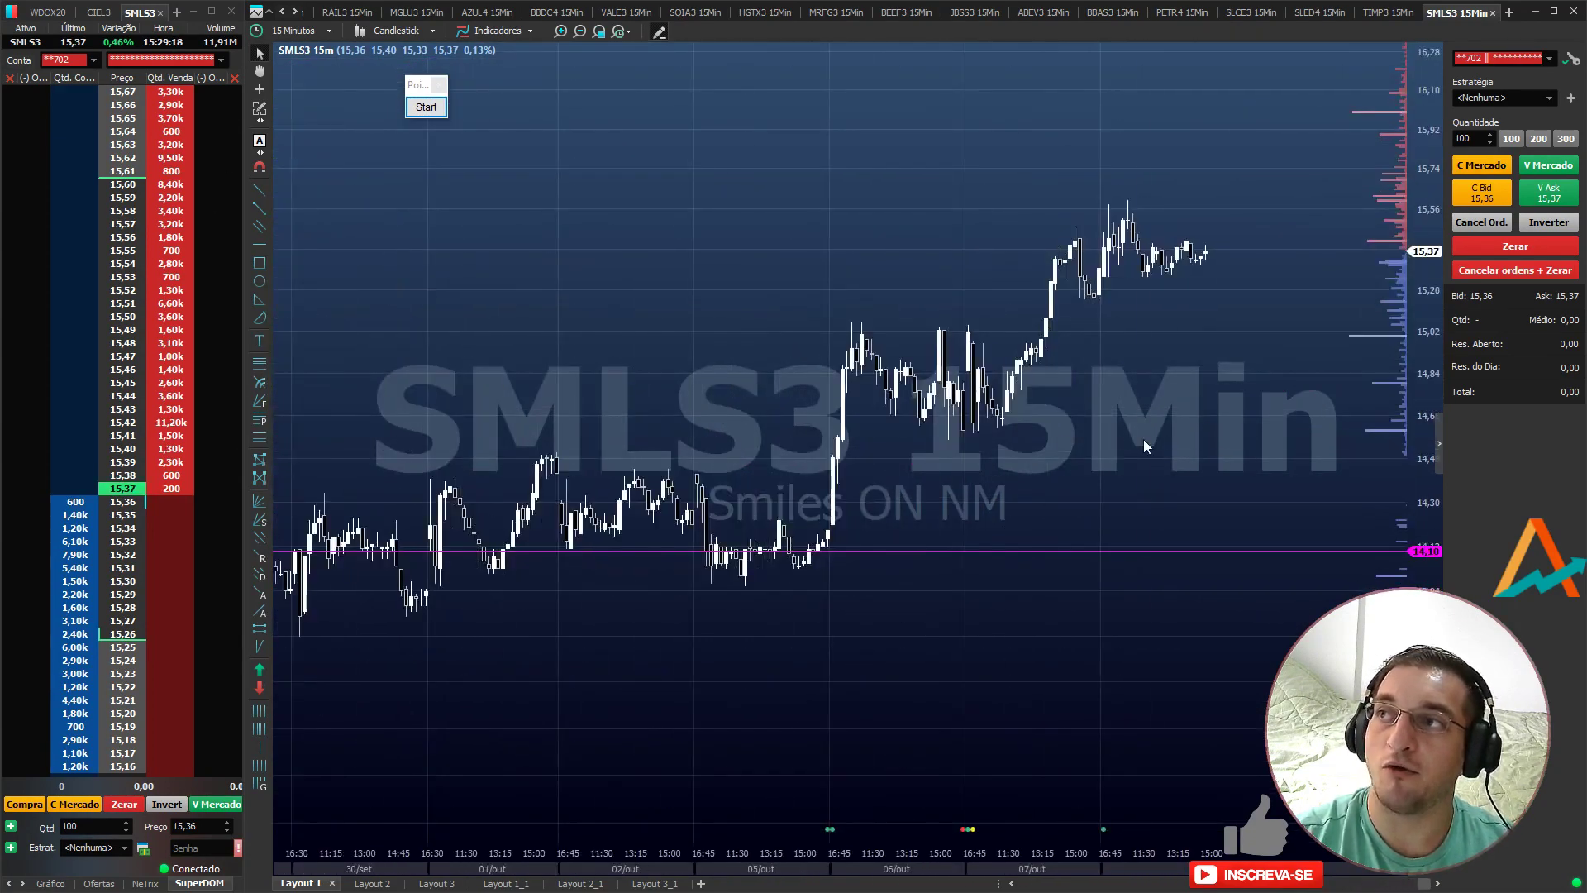
scroll(1129, 515, down, 3)
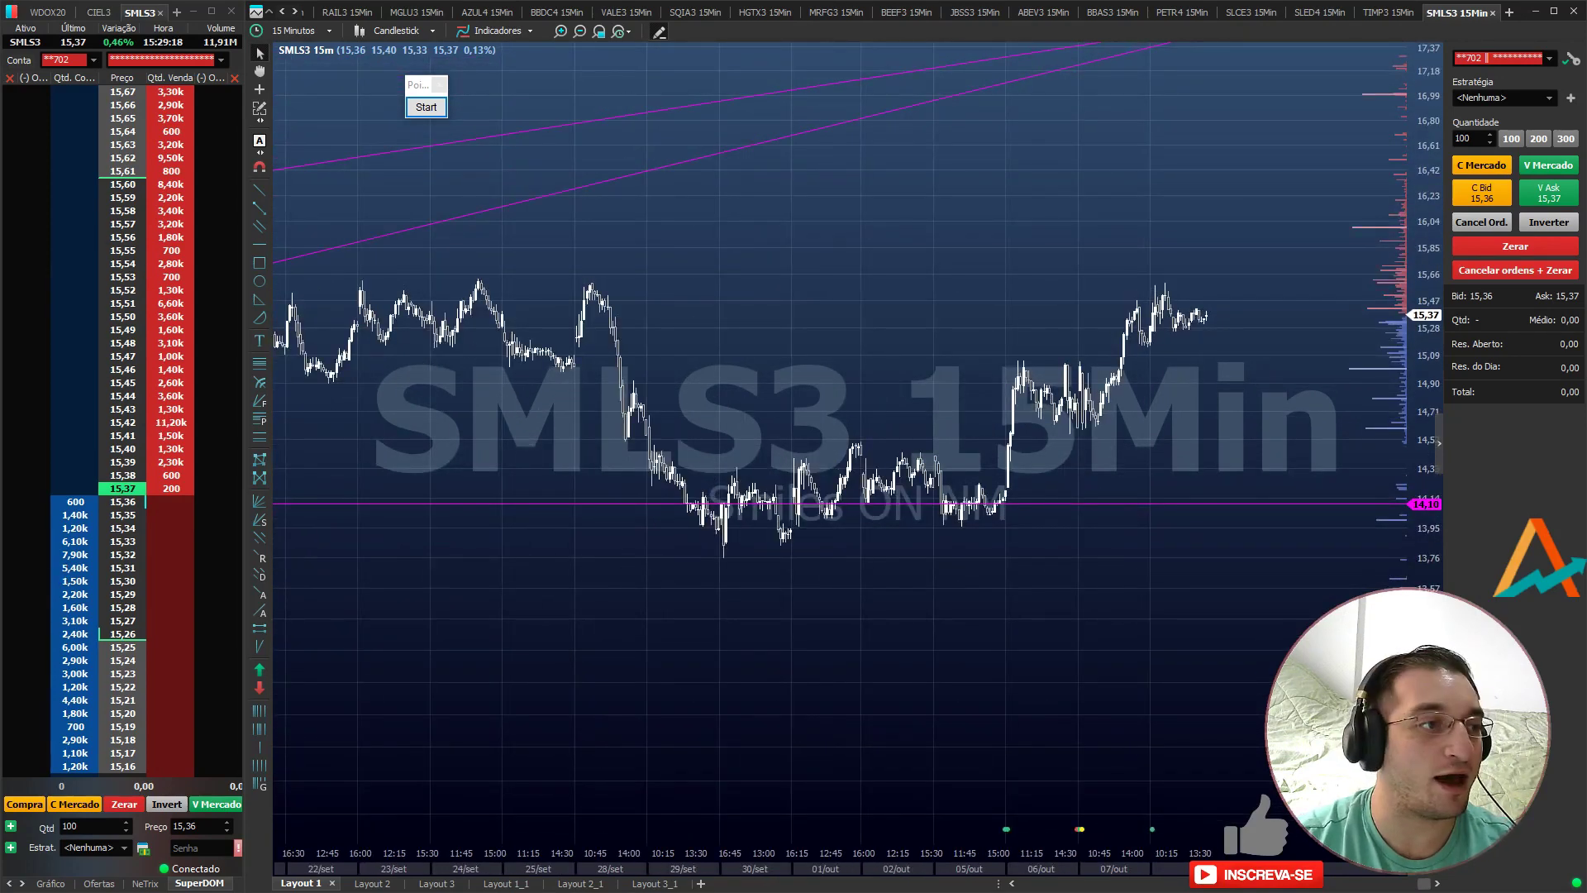
- Switch back to the Ações compradas spreadsheet and review the VVAR3, JHSF3, STBP3 and STBP3F rows in Posições atuais
key(alt+Tab)
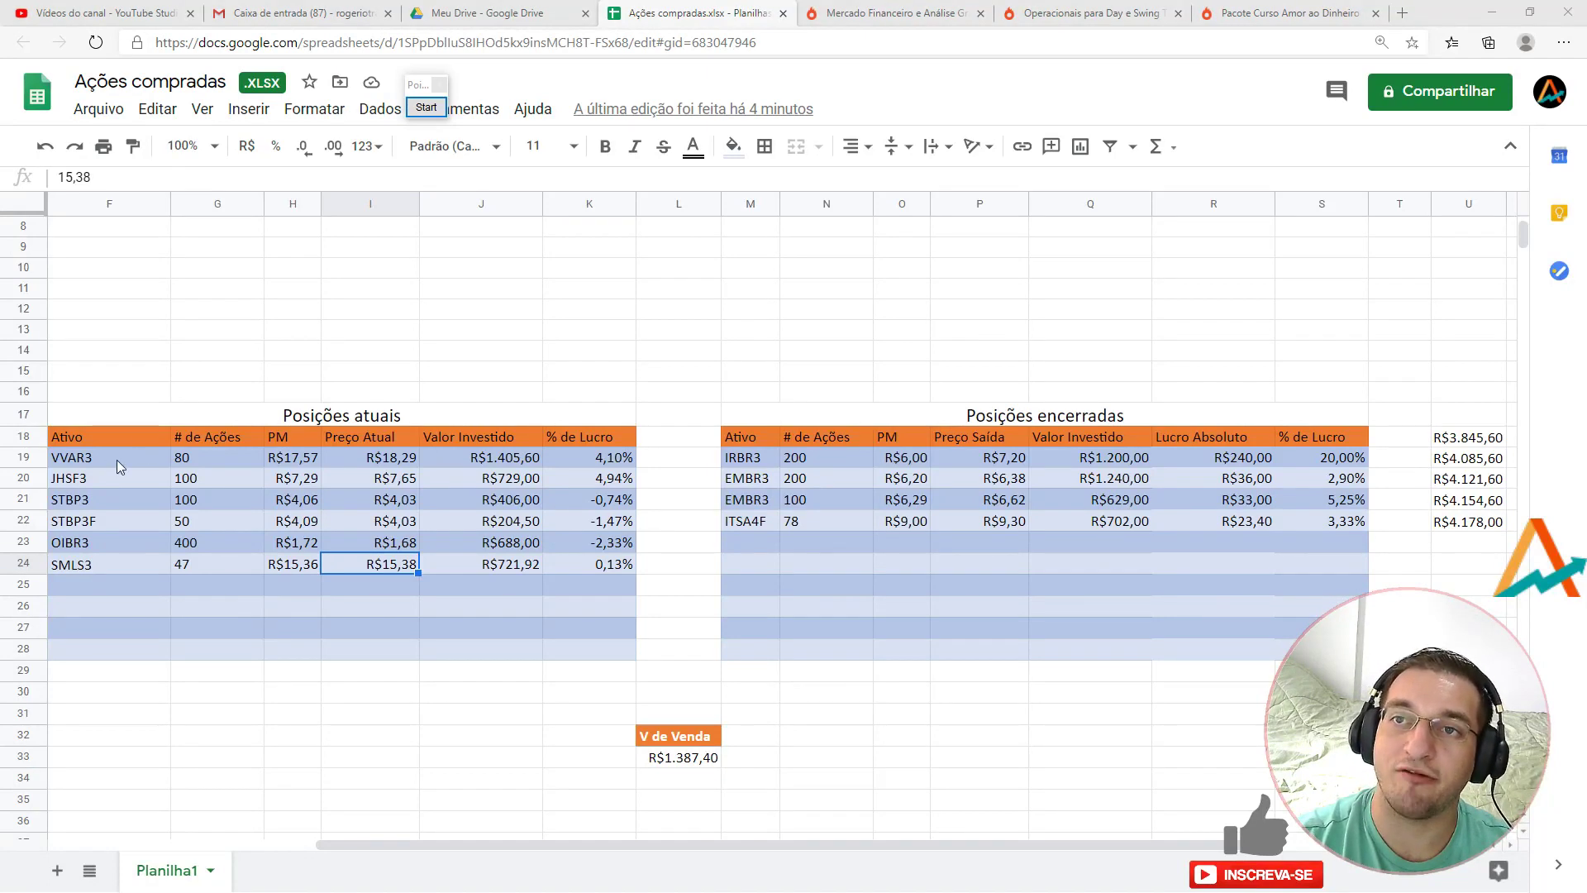
drag(119, 467, 602, 476)
click(99, 479)
drag(272, 488, 583, 482)
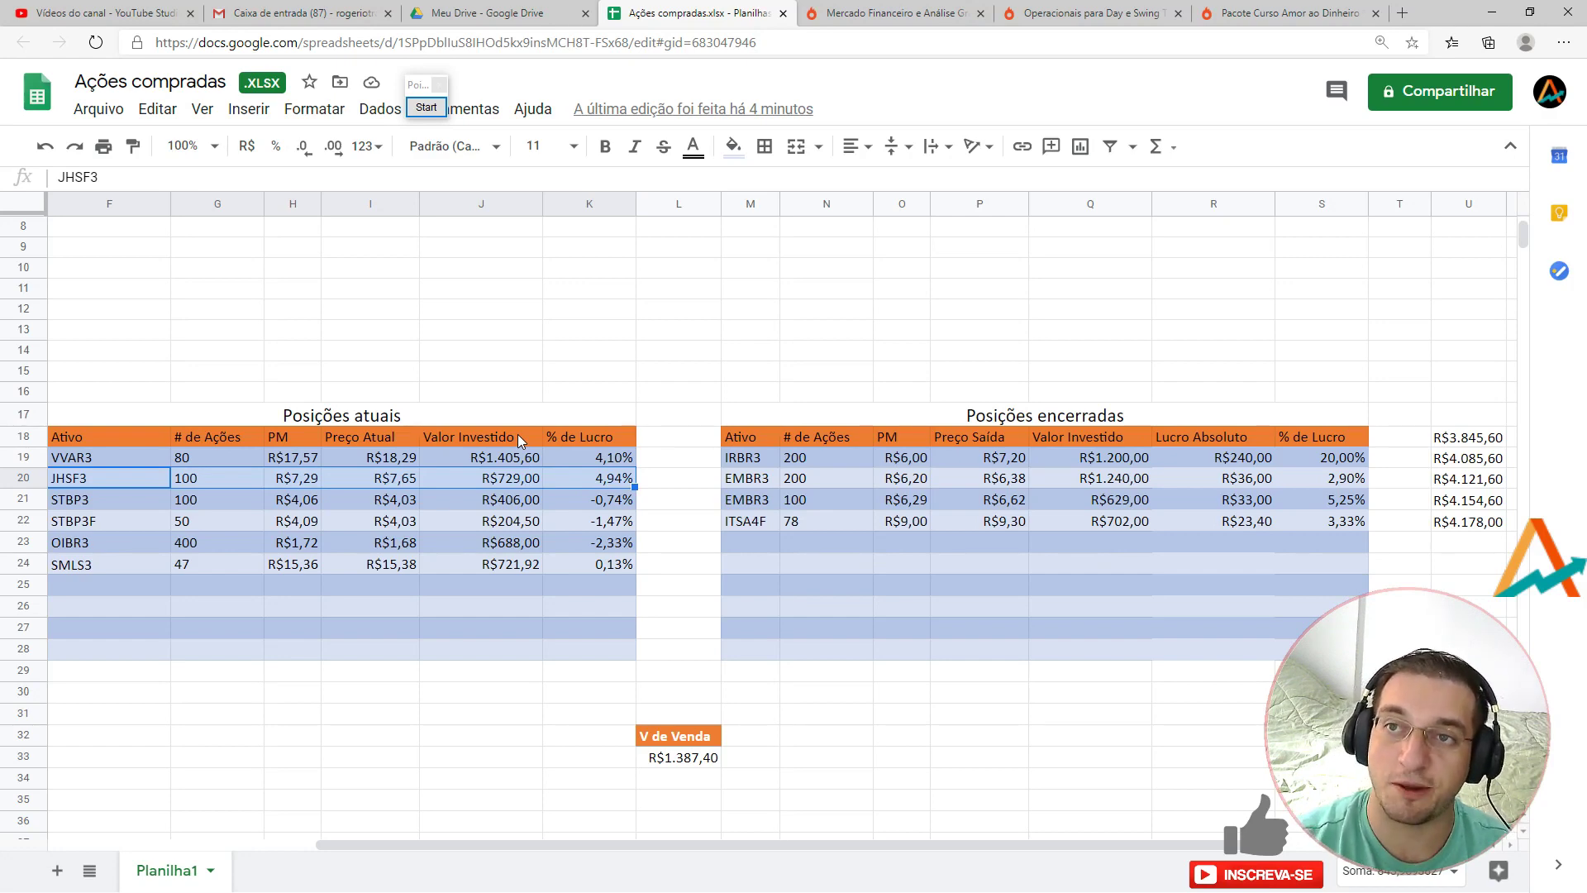
drag(120, 505, 578, 530)
click(378, 501)
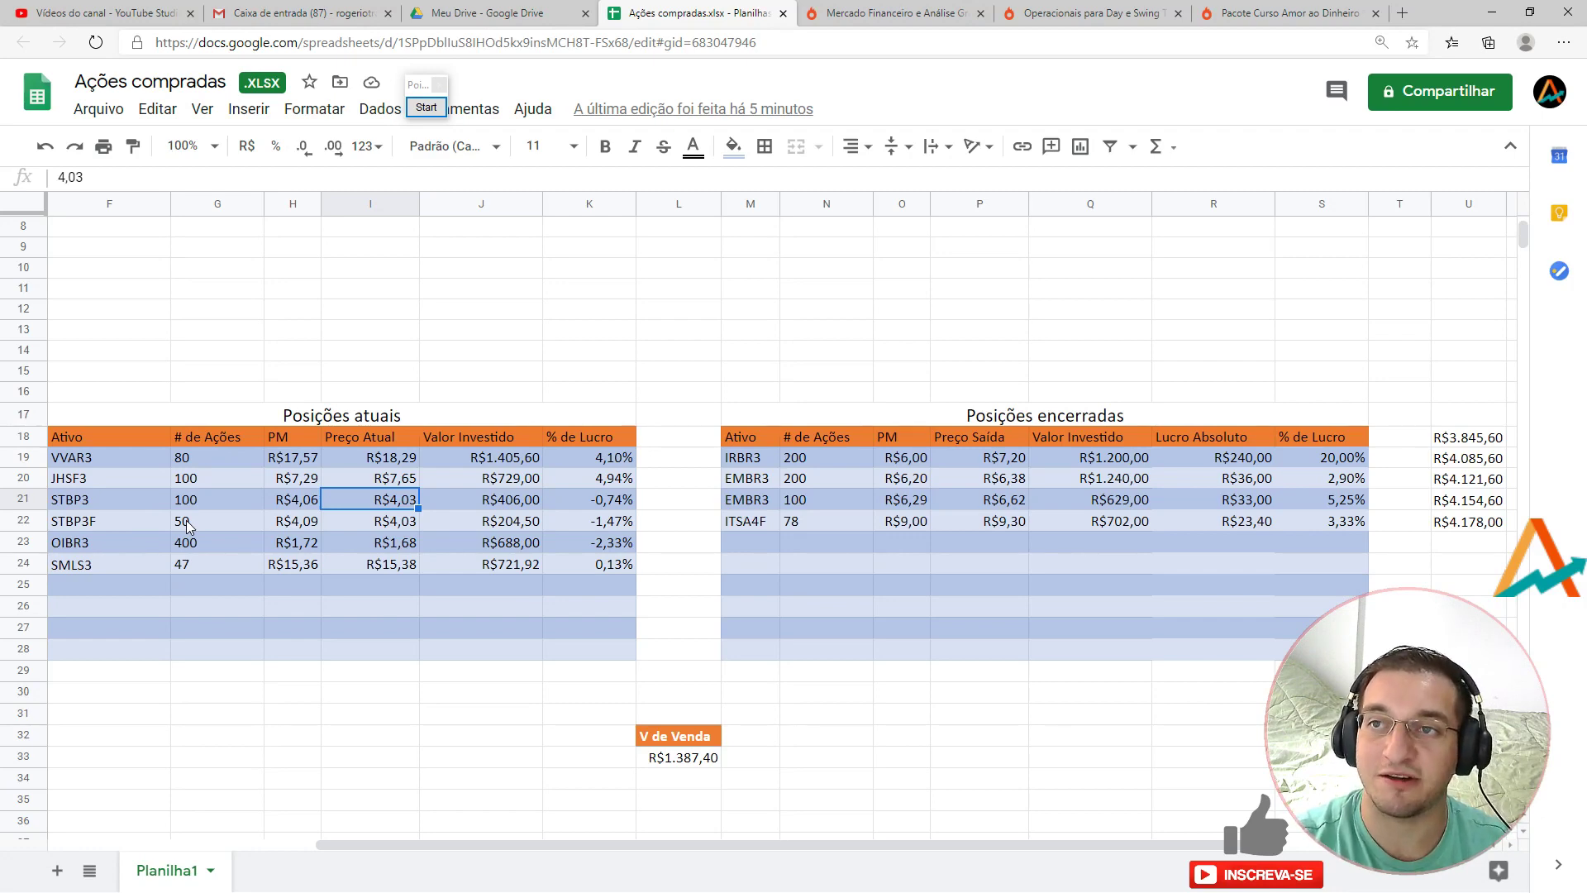
- Review the OIBR3 and SMLS3 rows in Posições atuais, from share count and average price to percentage profit
drag(140, 549, 283, 549)
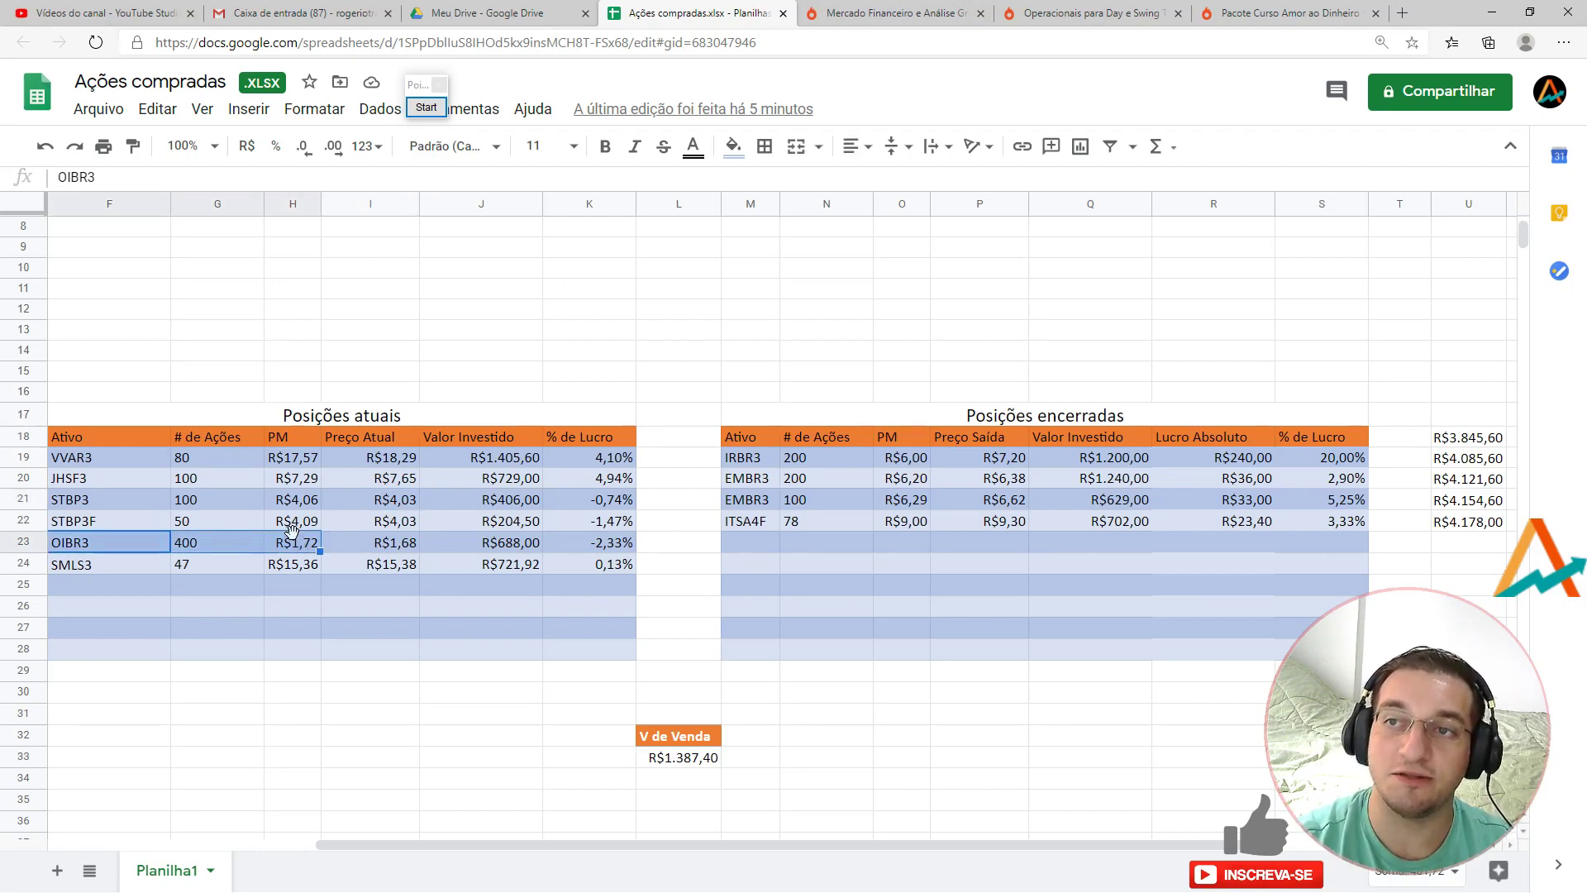
click(595, 547)
drag(263, 548, 372, 545)
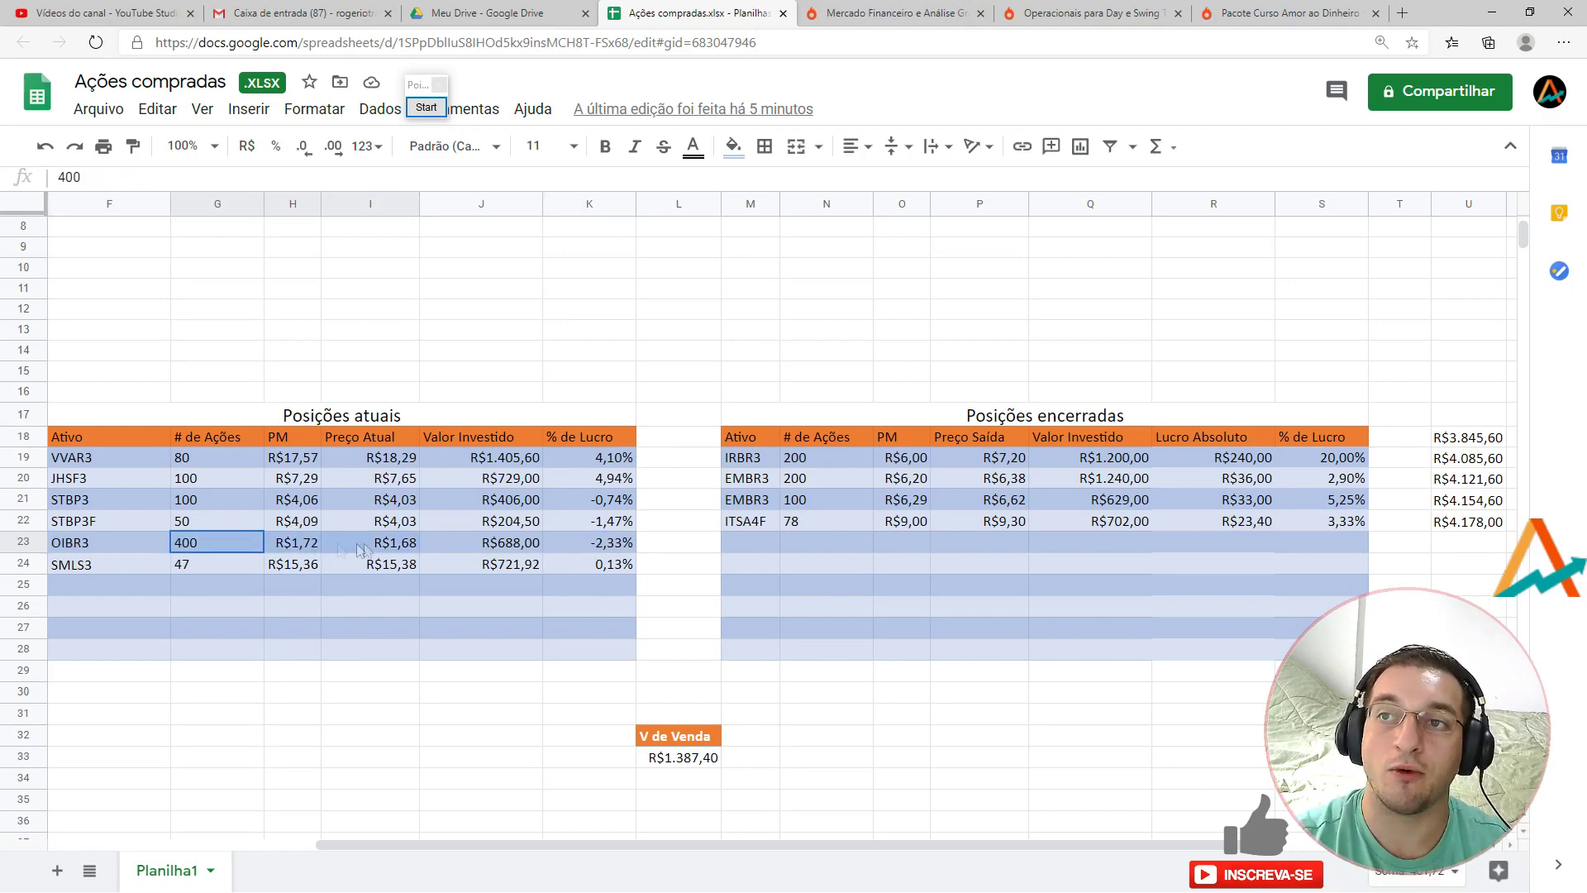
click(325, 628)
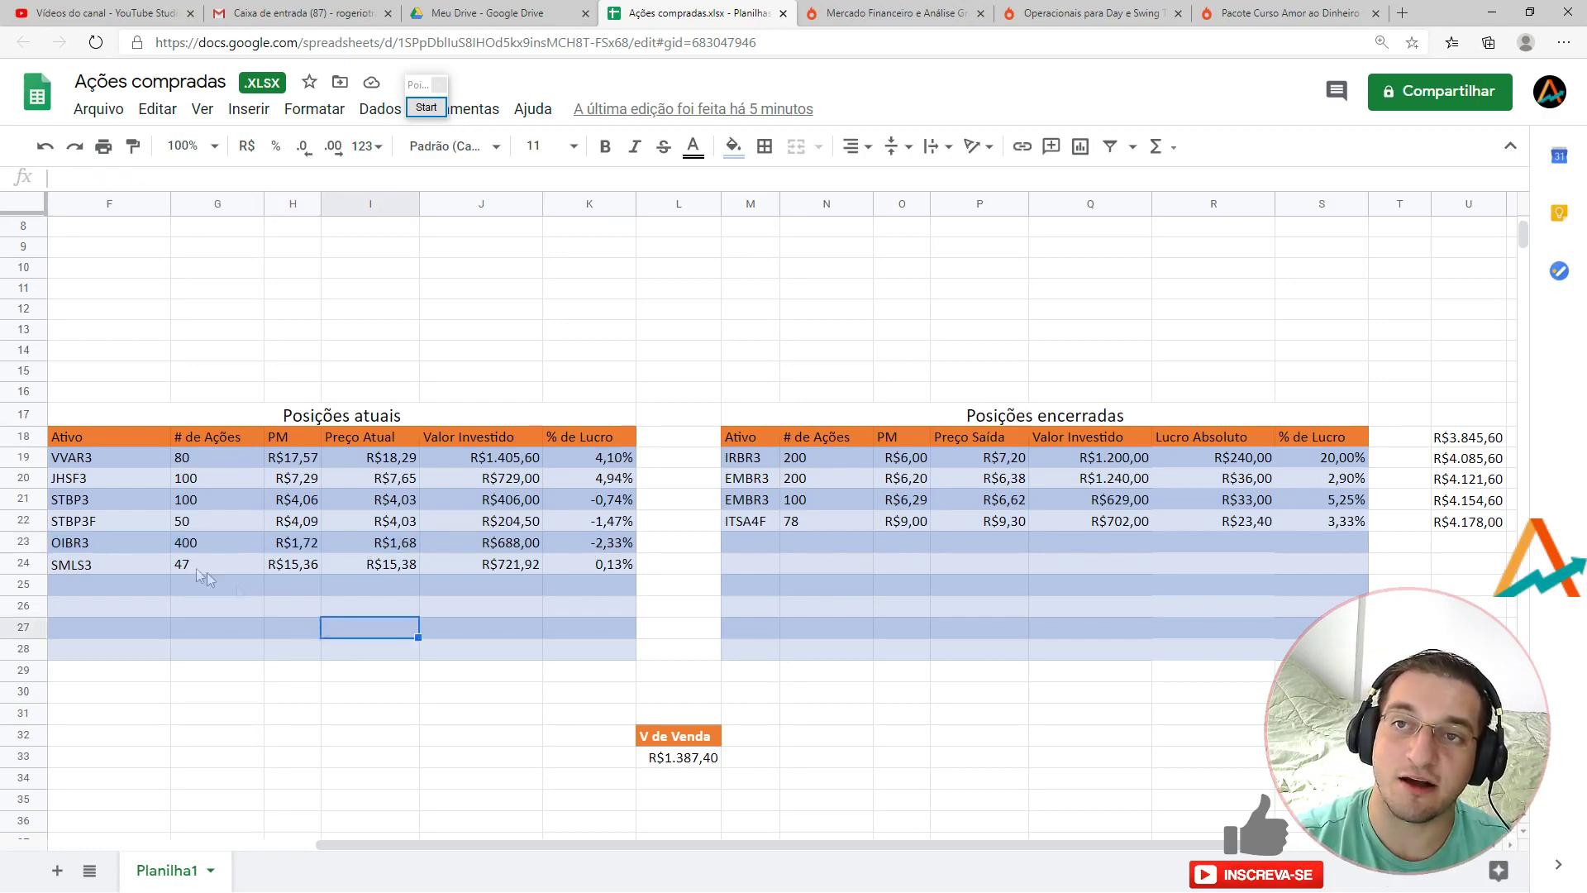
drag(117, 567, 622, 572)
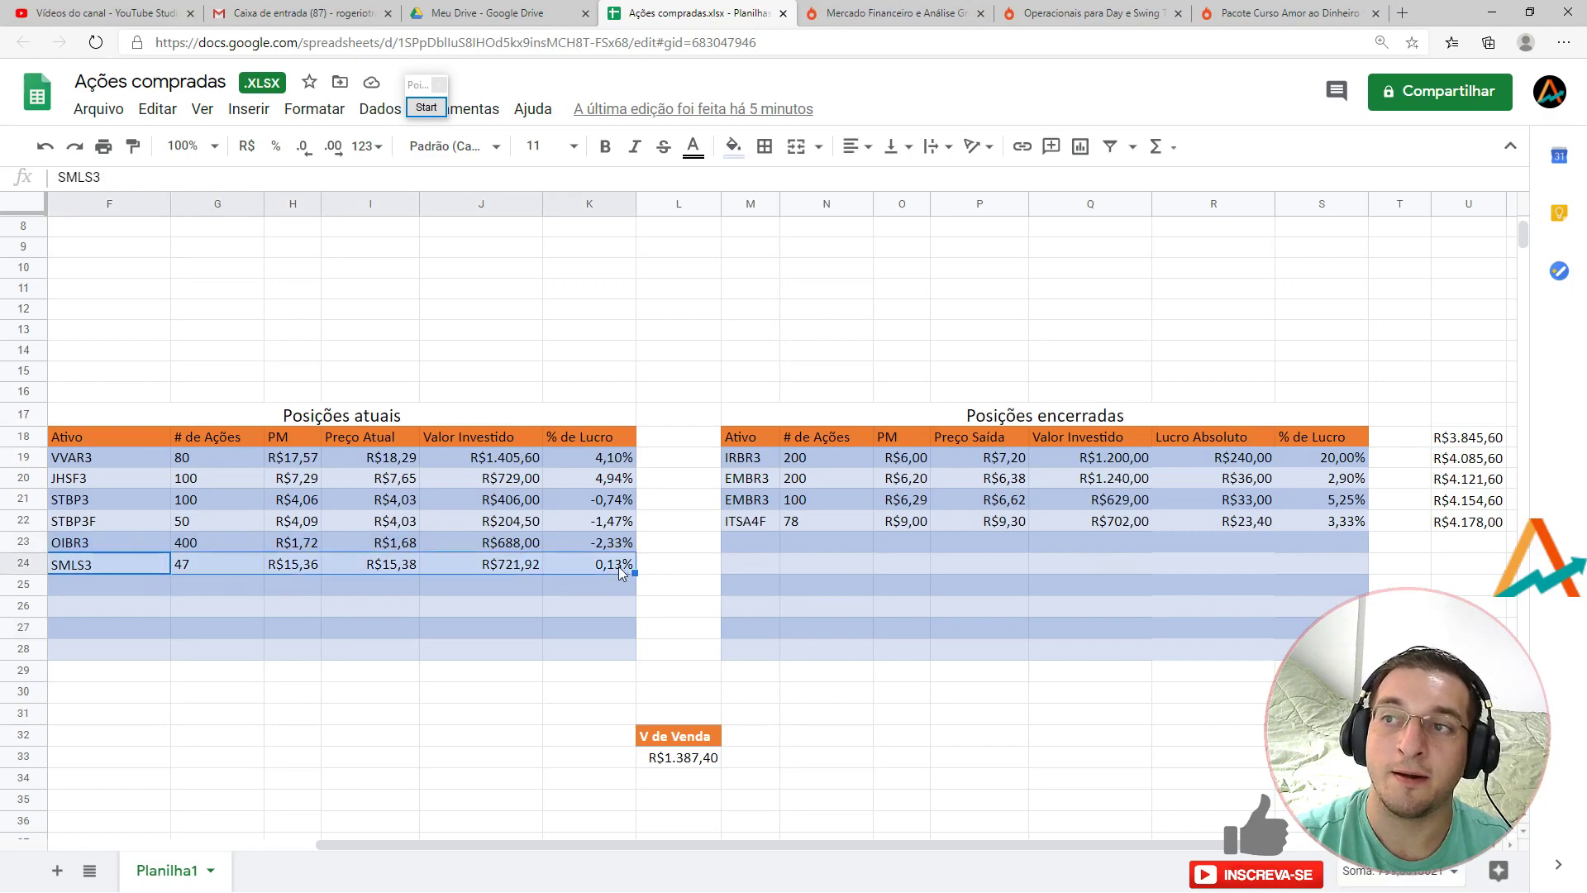
click(425, 623)
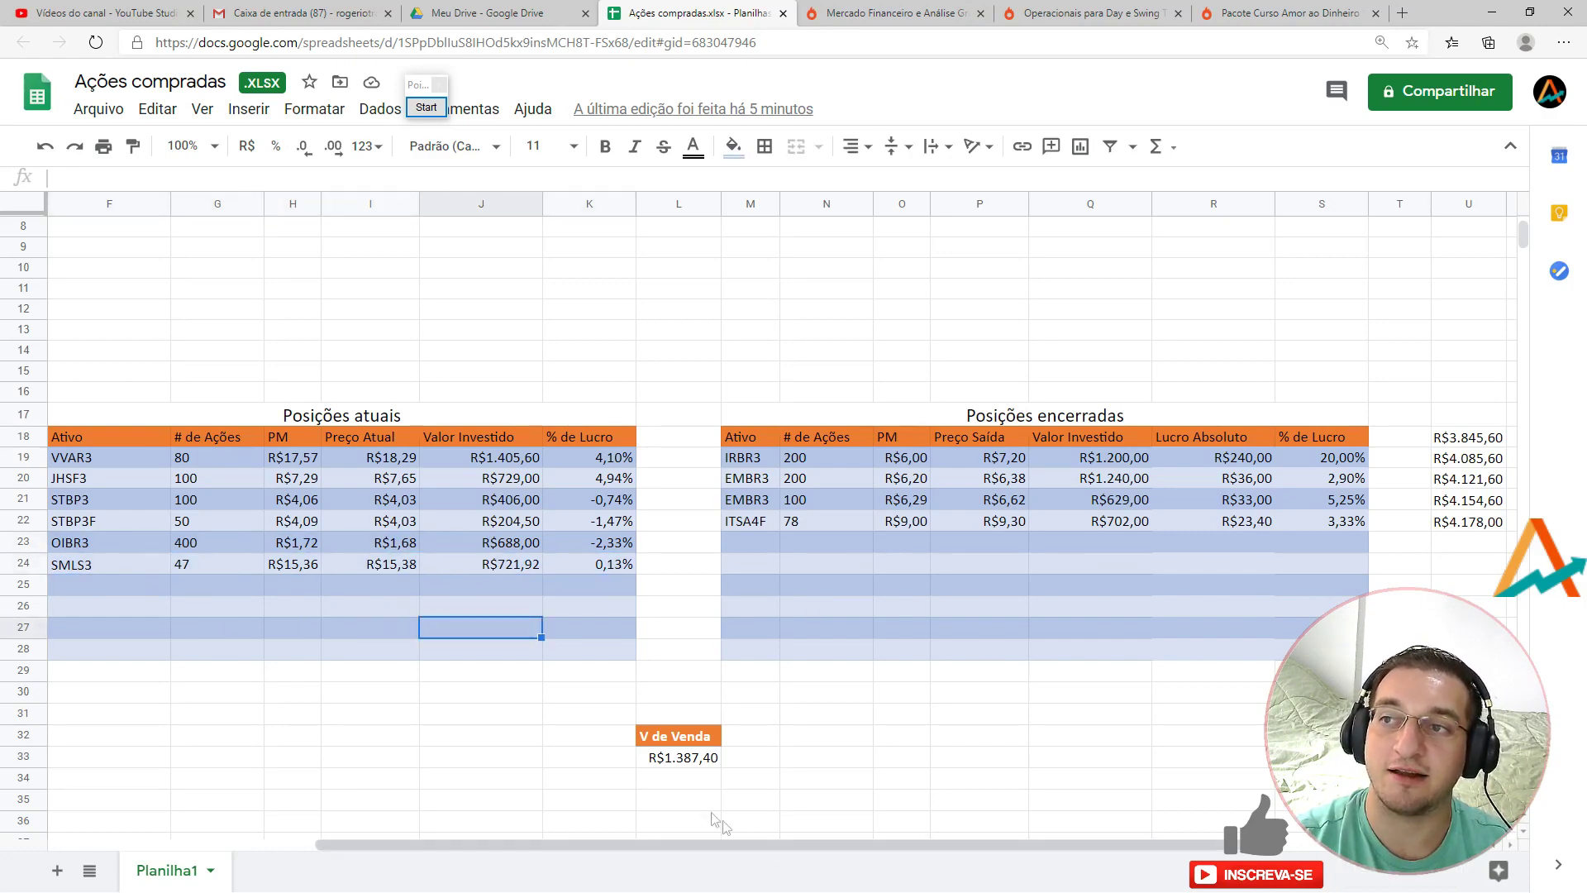
- Check the V de Venda amount, the last running total in column U, and the ITSA4F absolute and percentage profit
click(699, 762)
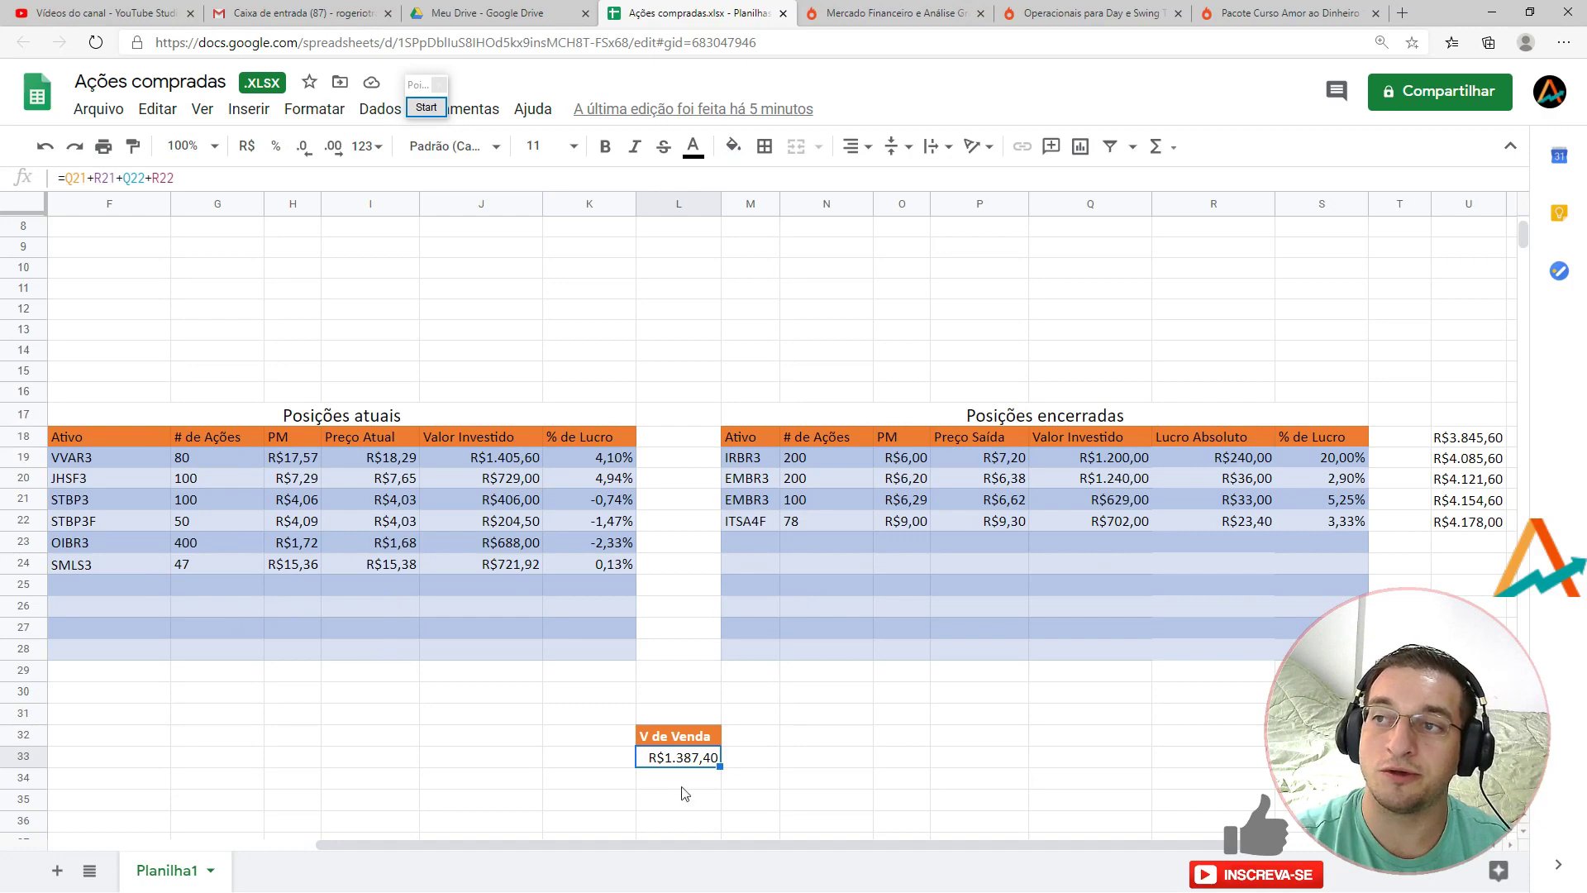
click(1479, 524)
click(1243, 528)
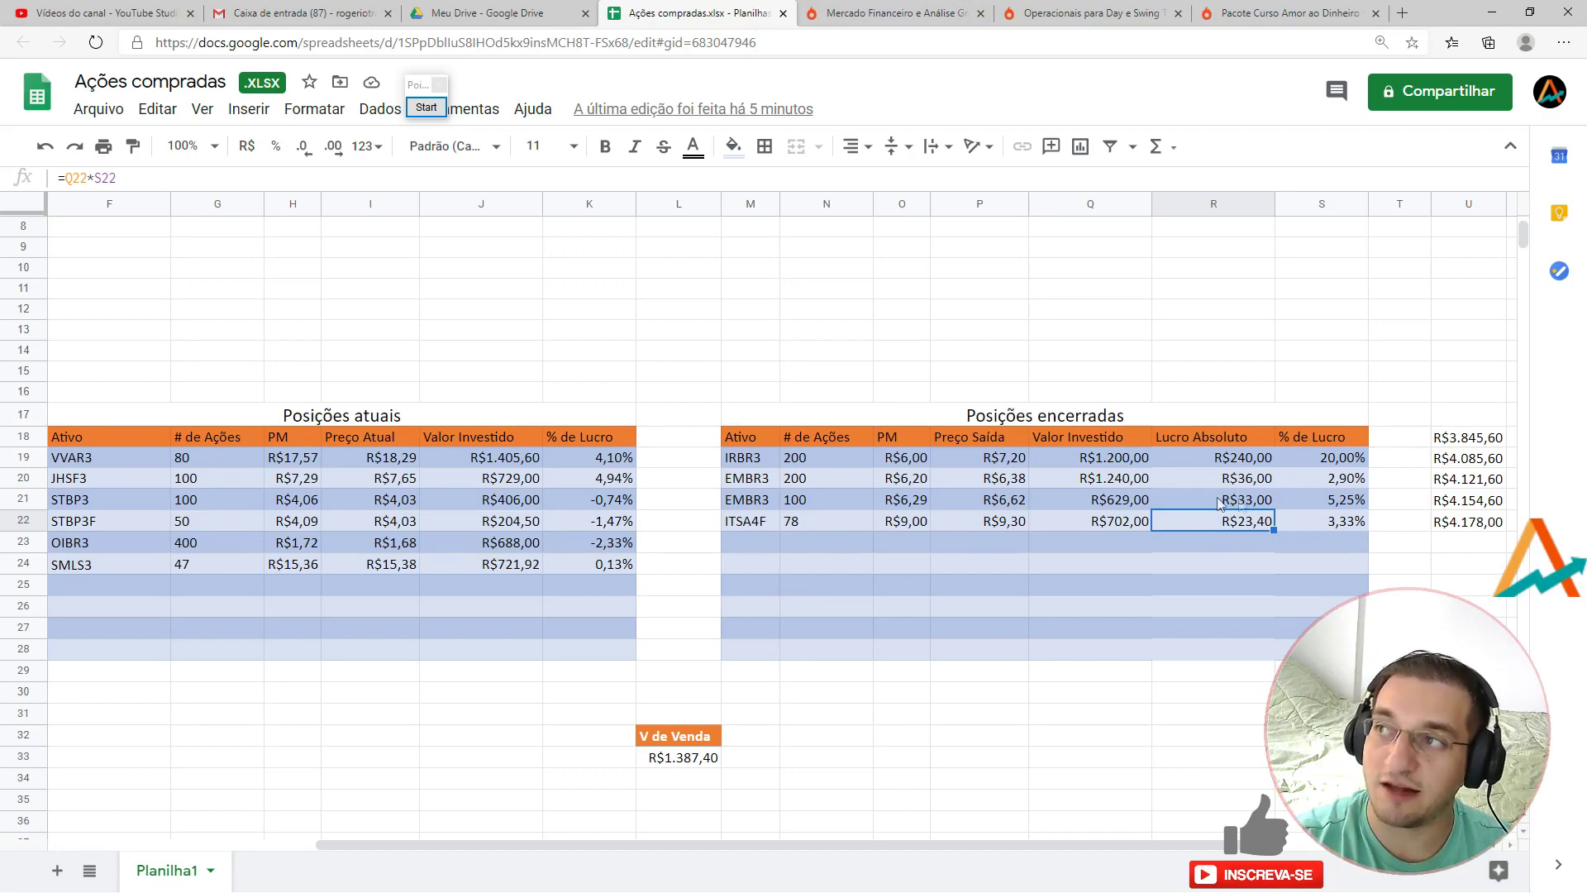
click(1343, 523)
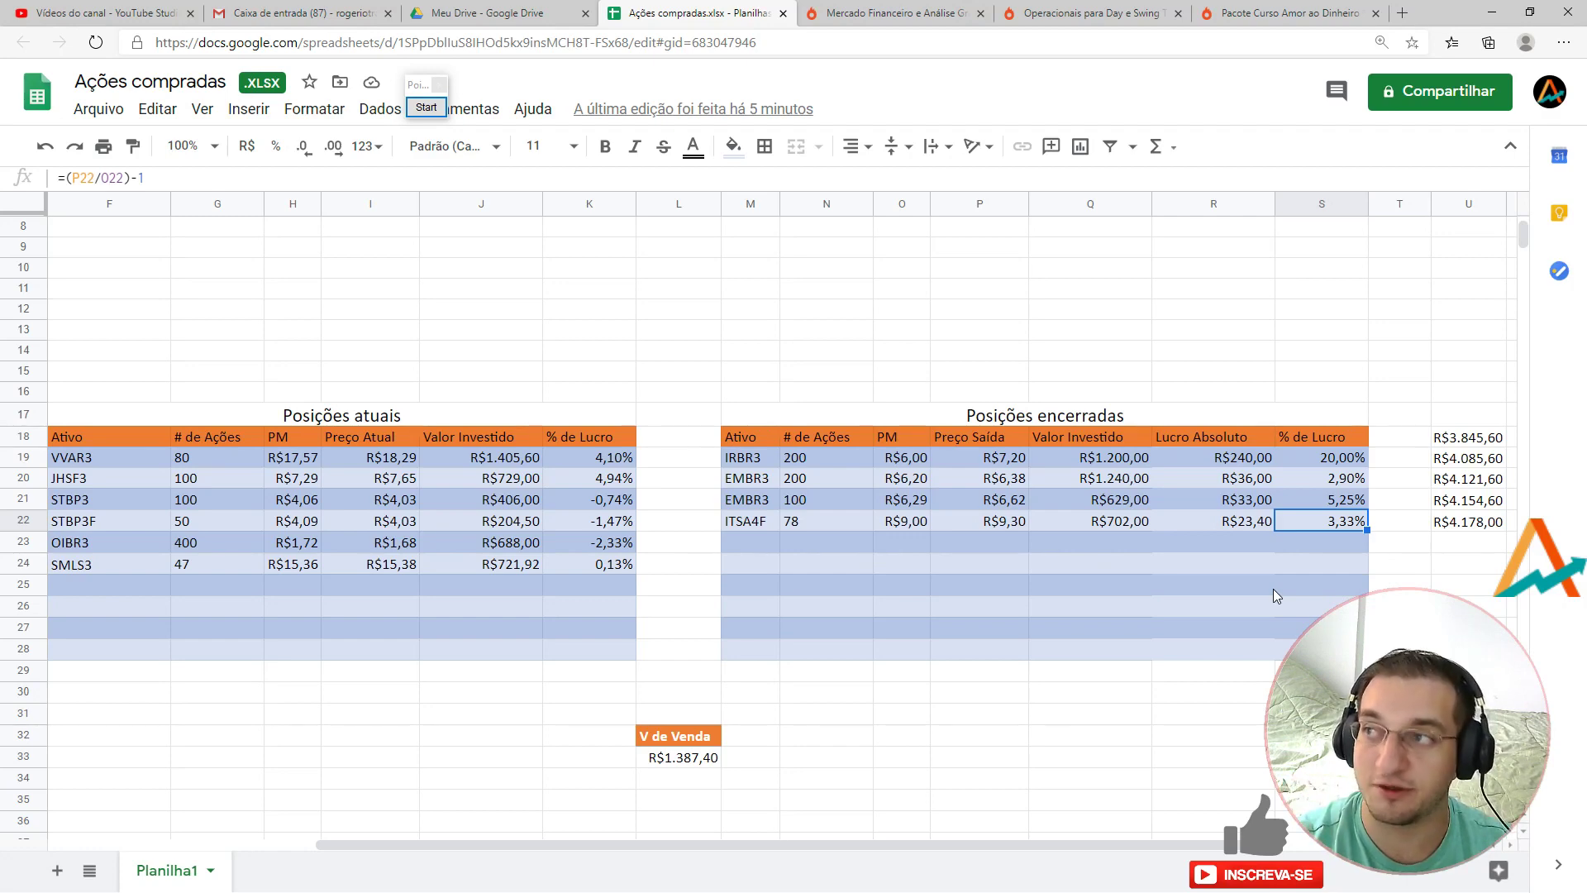
- Review the % de Lucro values of all closed trades from IRBR3 to ITSA4F in Posições encerradas
click(1352, 460)
drag(1352, 460, 1356, 524)
drag(1339, 459, 1229, 758)
click(1229, 757)
click(1260, 335)
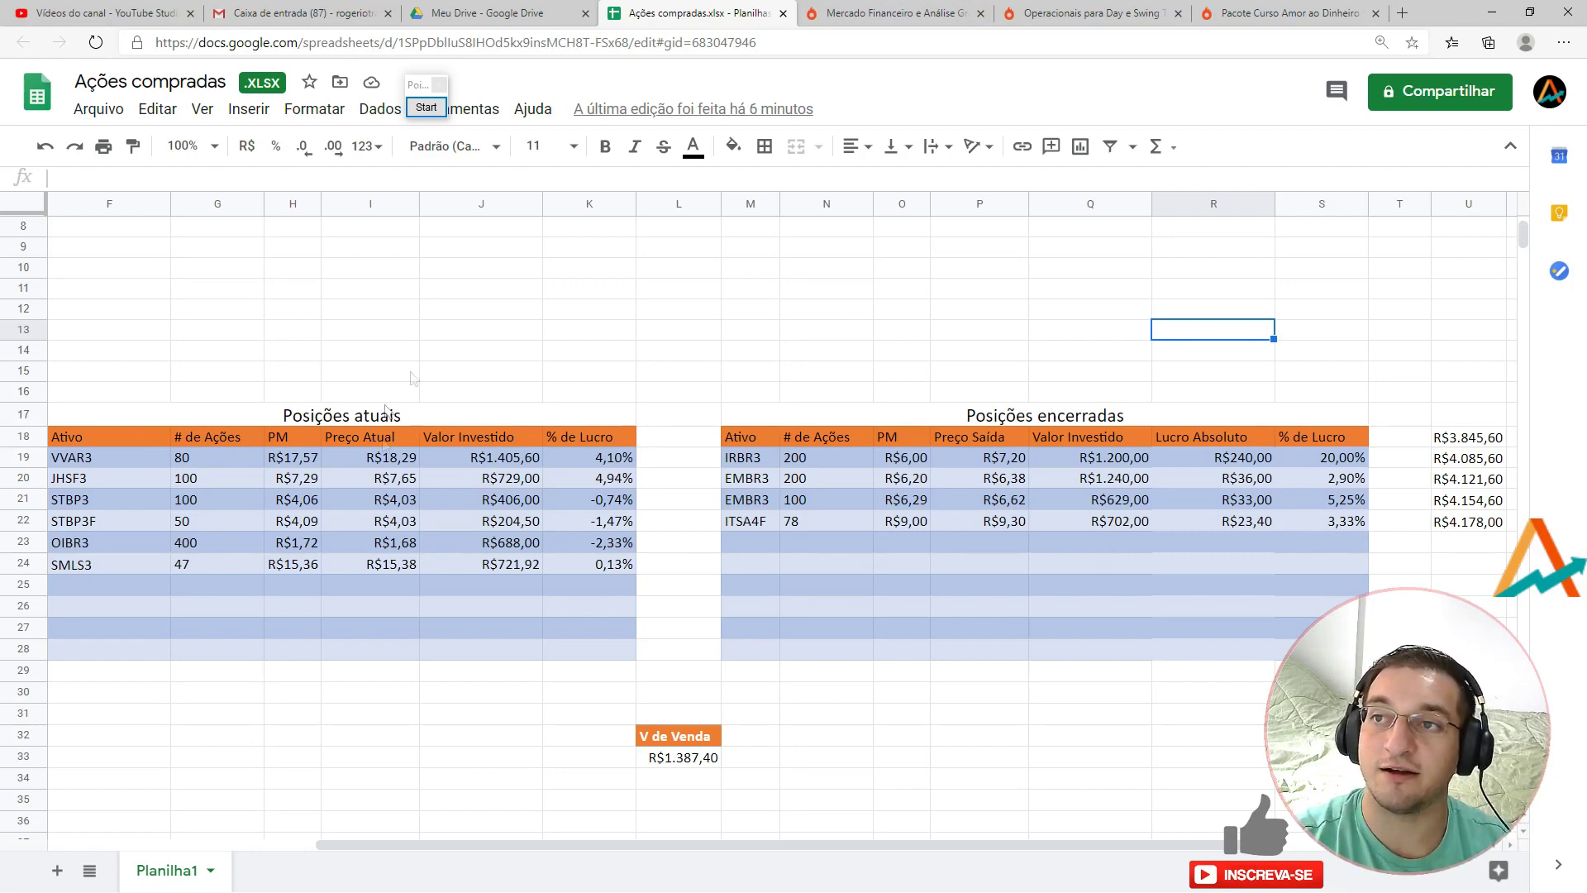
- Review the % de Lucro column from VVAR3 to SMLS3 in Posições atuais and check VVAR3's Valor Investido
click(586, 387)
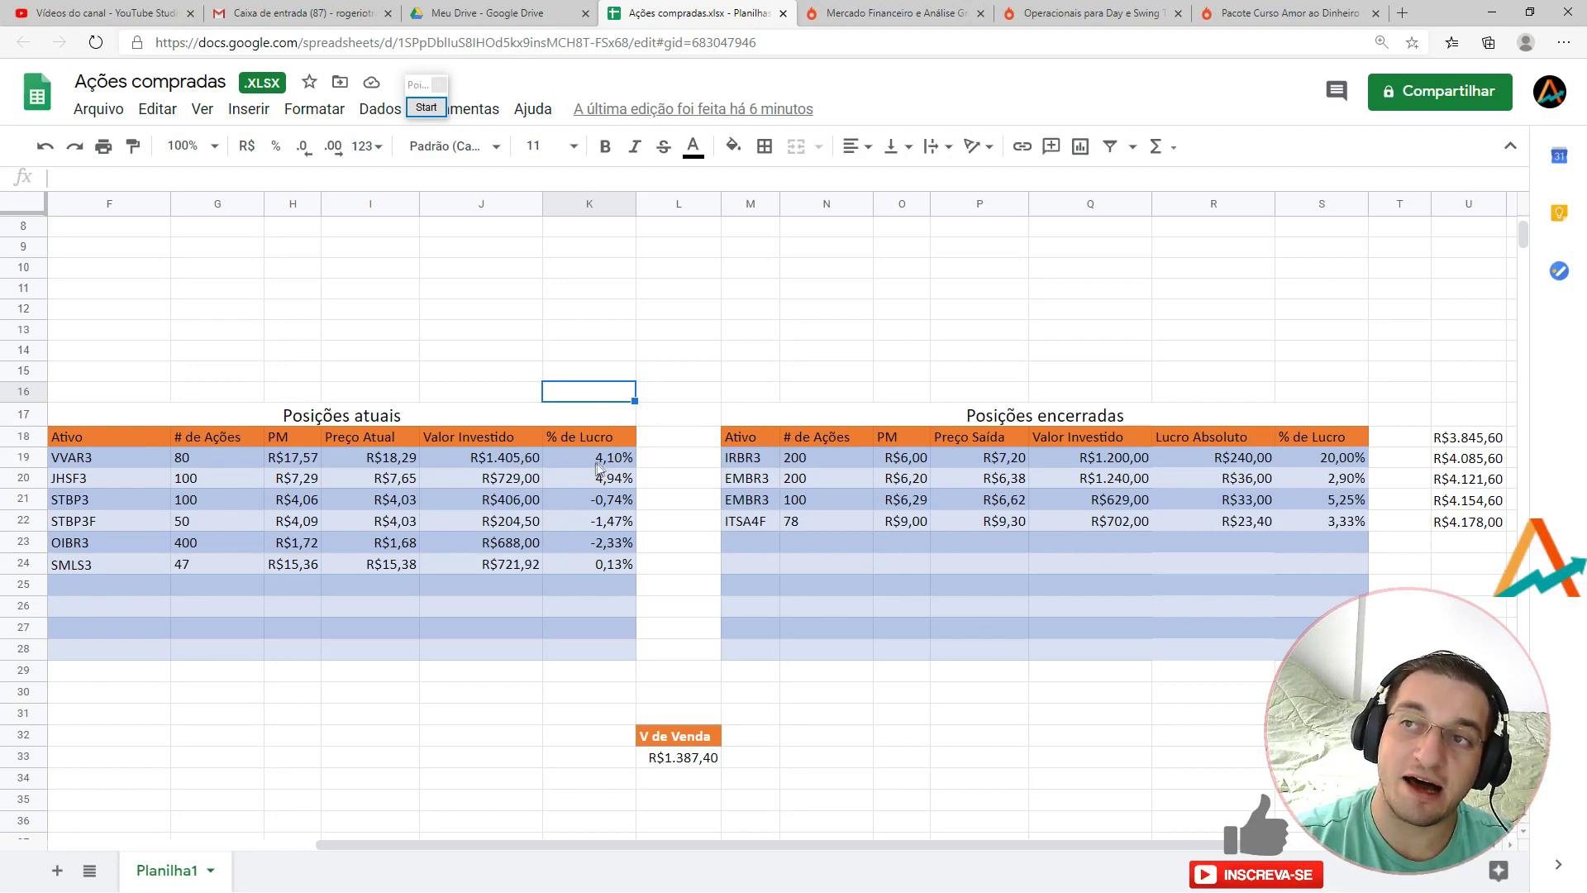
drag(607, 463, 616, 567)
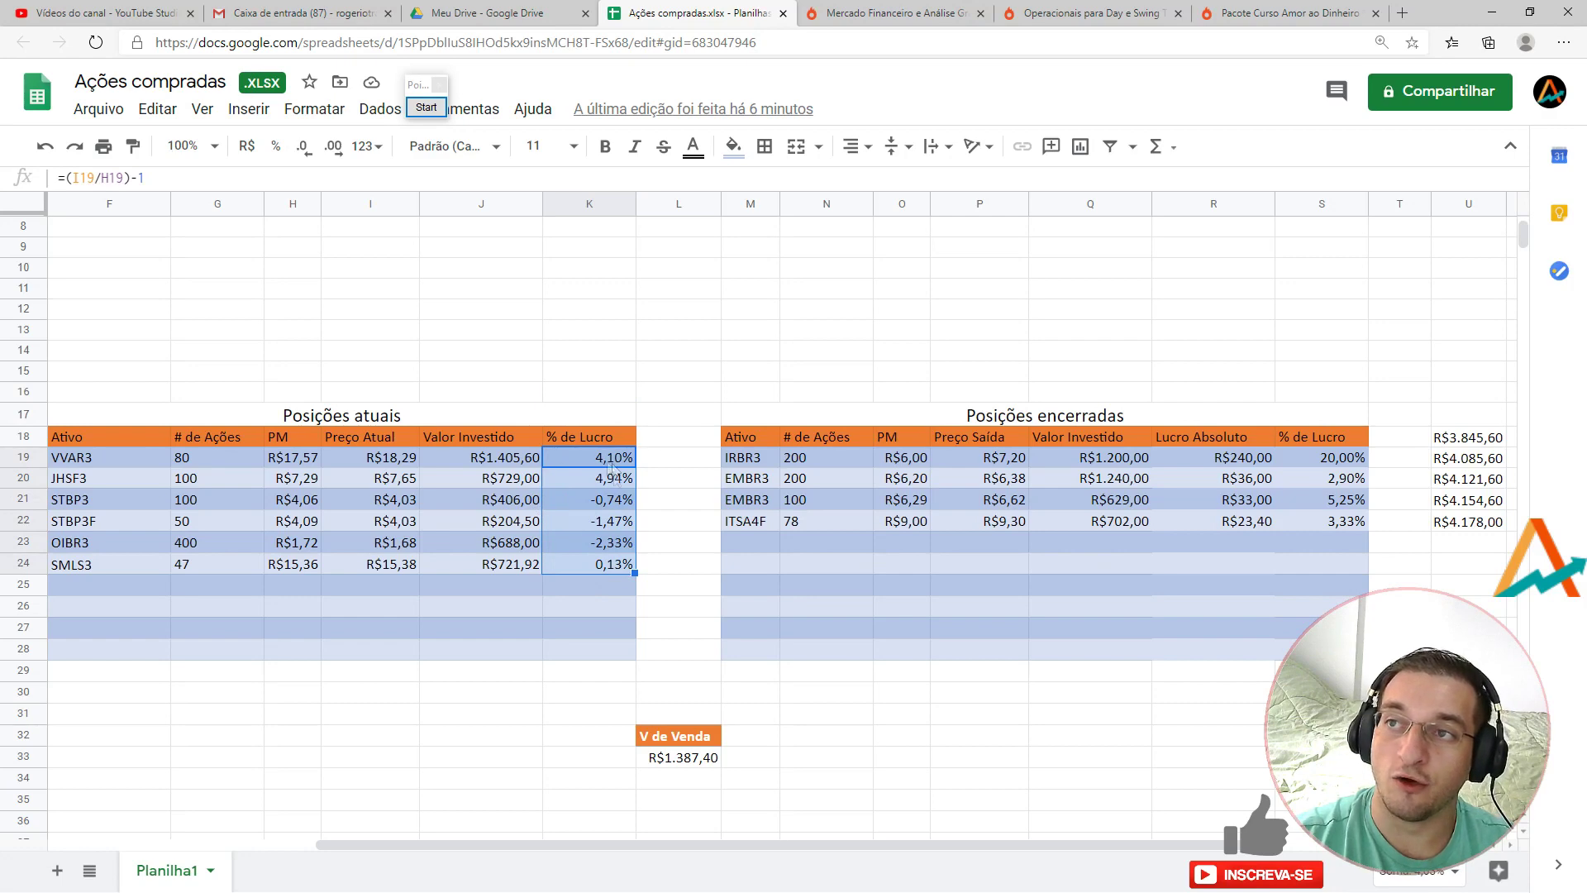
key(Left)
key(Down)
key(Right)
key(Up)
key(Left)
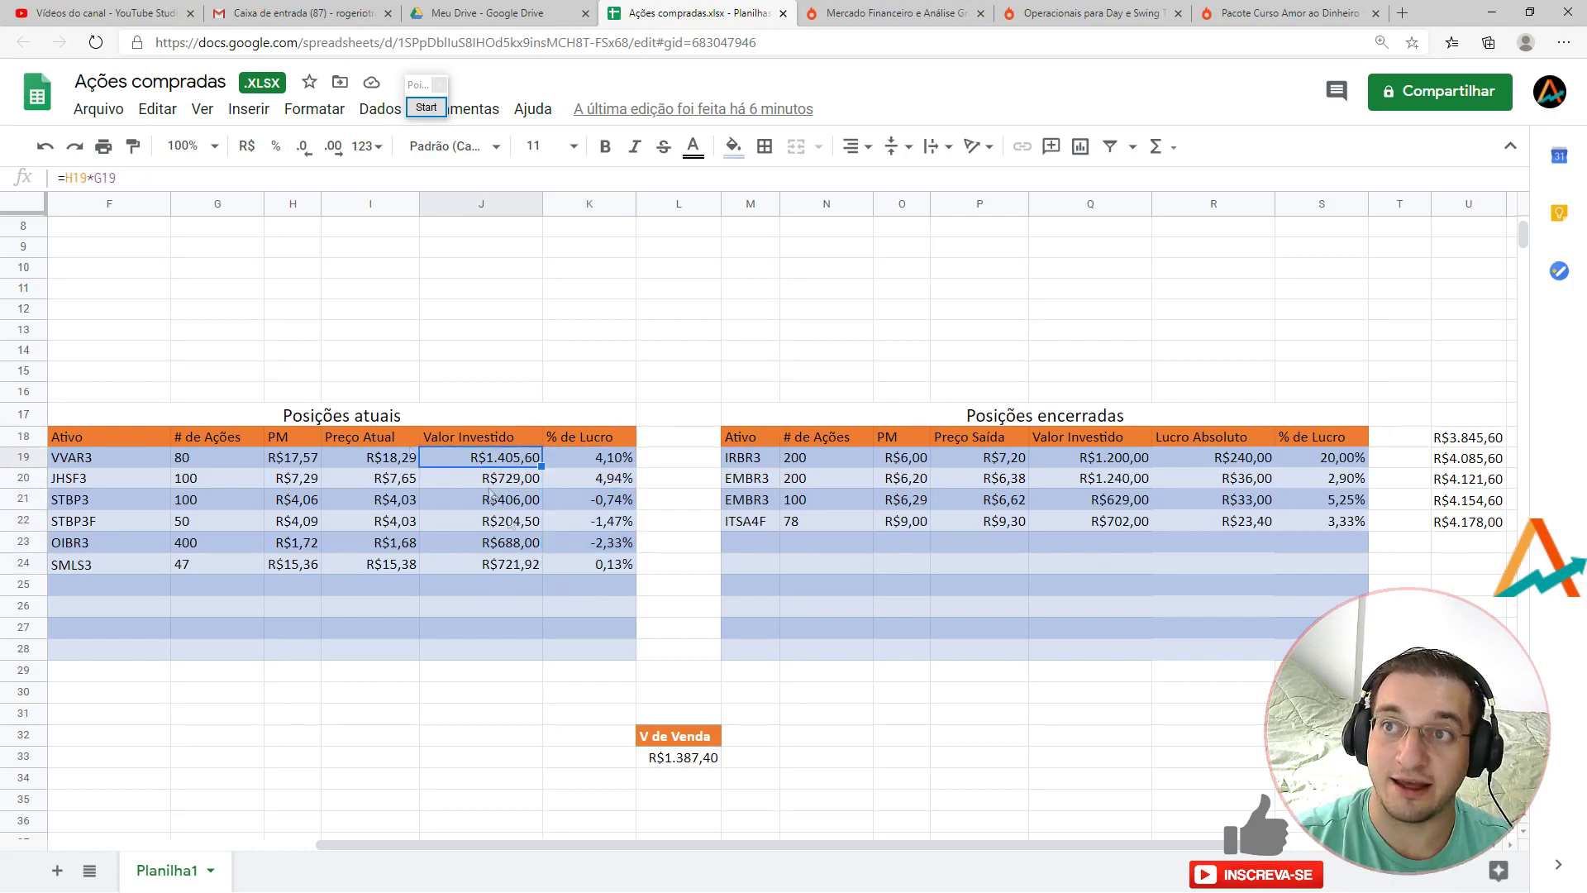